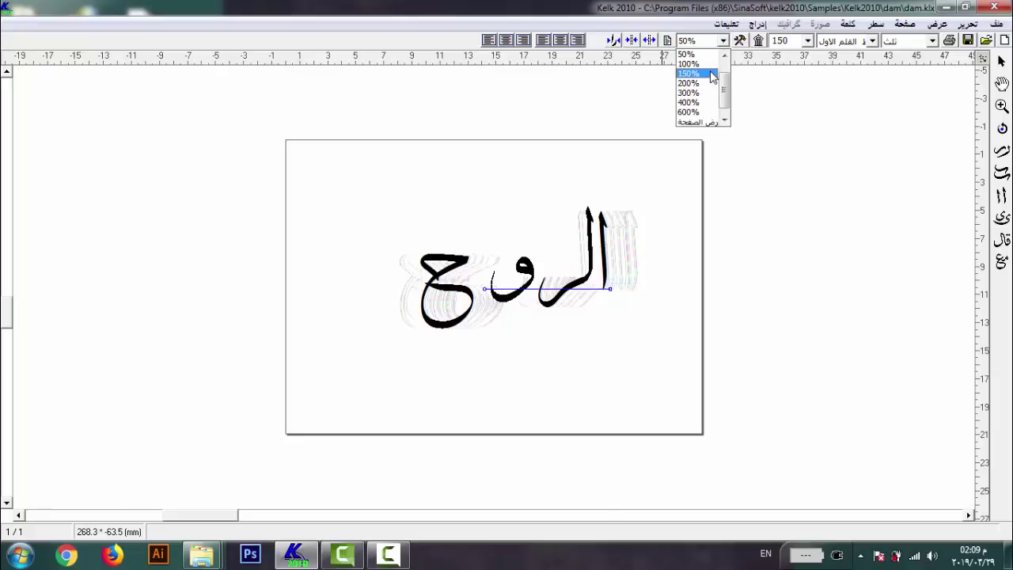
# Zoom to 150% and swap the لر letter pair for its third variant, with the long extended tail.
pyautogui.scroll(-3, 557, 320)
pyautogui.click(633, 324)
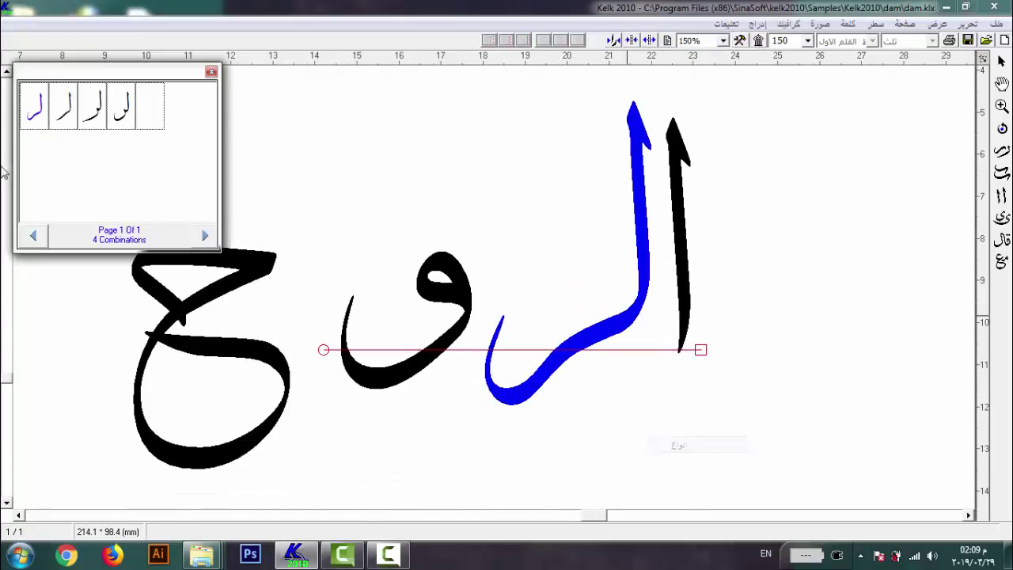
pyautogui.click(98, 116)
# Move the و up against the لر pair and swap it for its third variant, with the straight pointed tail.
pyautogui.moveTo(402, 297); pyautogui.dragTo(569, 278)
pyautogui.rightClick(606, 328)
pyautogui.click(666, 396)
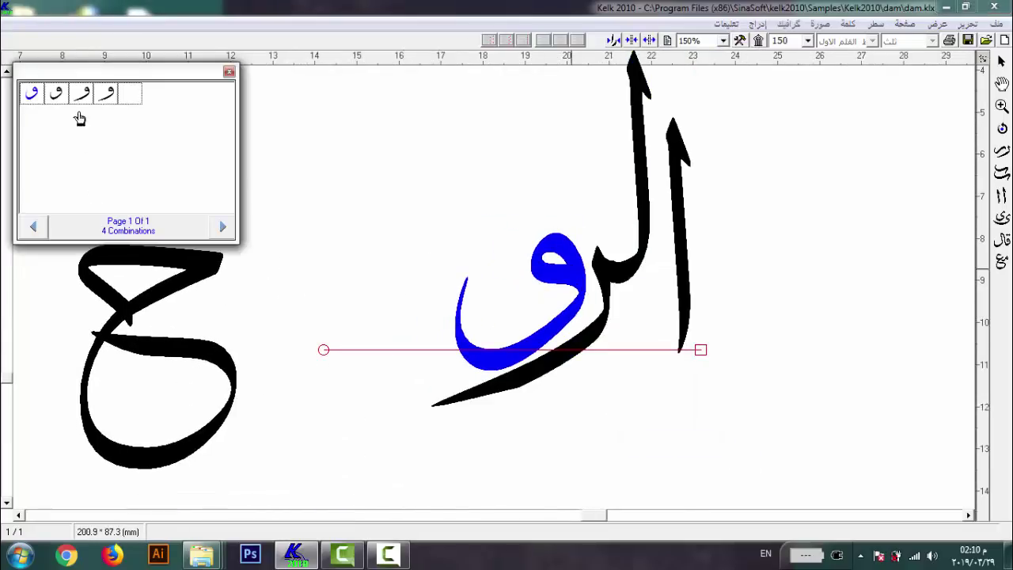
pyautogui.click(84, 97)
# Move the ح around the و and swap it for the variant whose tail sweeps back underneath the word.
pyautogui.moveTo(143, 281); pyautogui.dragTo(549, 180)
pyautogui.rightClick(580, 254)
pyautogui.click(619, 335)
pyautogui.click(87, 119)
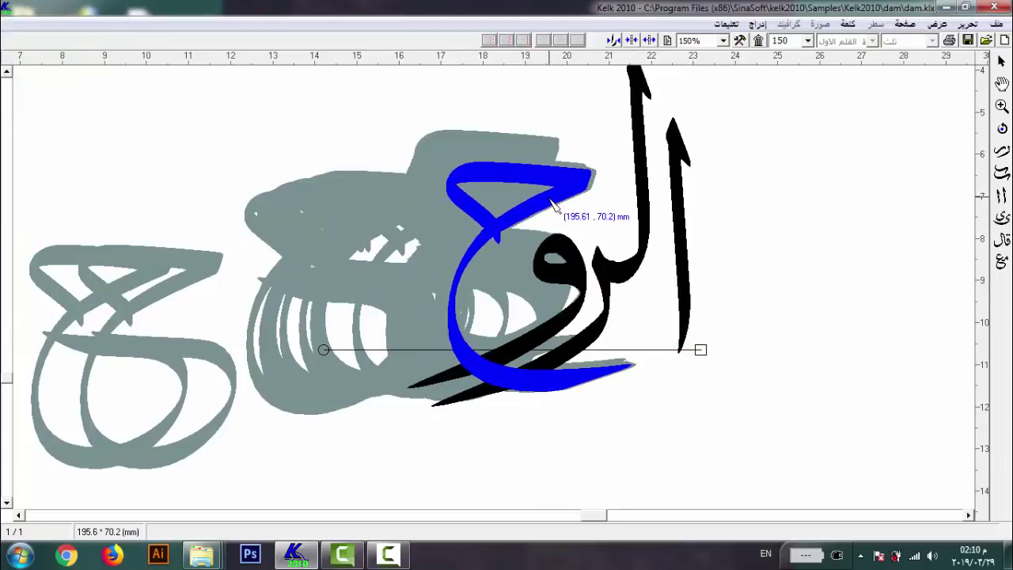
# Swap the initial alef for a curved variant and move it so its tip meets the top of the lam.
pyautogui.click(645, 226)
pyautogui.click(683, 236)
pyautogui.rightClick(720, 354)
pyautogui.click(770, 431)
pyautogui.click(55, 145)
pyautogui.moveTo(649, 223); pyautogui.dragTo(621, 144)
pyautogui.click(764, 312)
# Swap the alef for a longer curved variant and fit its upper end against the lam.
pyautogui.scroll(1, 764, 312)
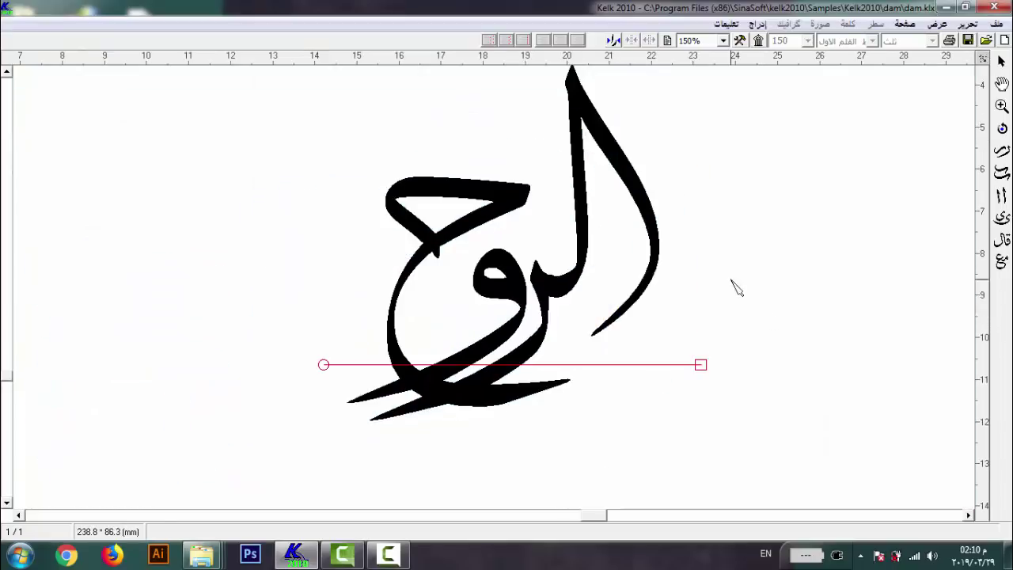
pyautogui.scroll(2, 718, 283)
pyautogui.rightClick(669, 317)
pyautogui.click(701, 390)
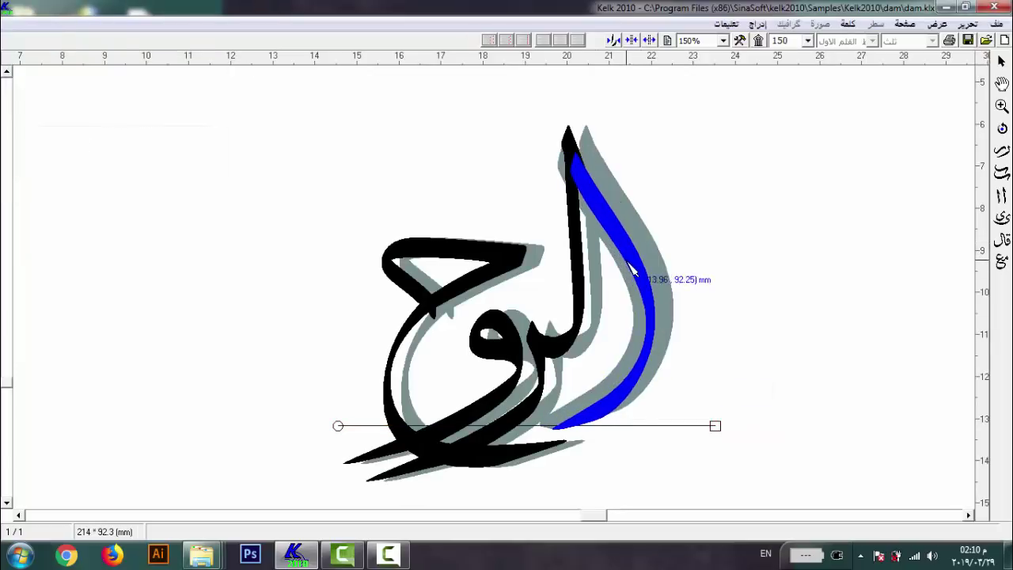
# Shift the ح closer to the lam so it wraps the و more tightly, and nudge the alef into place.
pyautogui.rightClick(507, 296)
pyautogui.click(1001, 219)
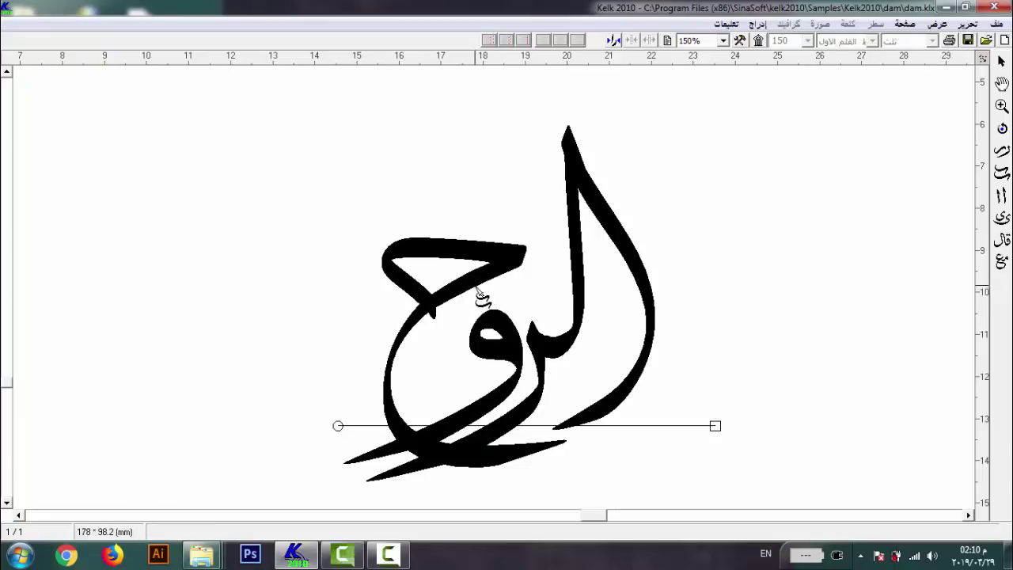
pyautogui.rightClick(524, 385)
pyautogui.click(592, 461)
pyautogui.click(54, 113)
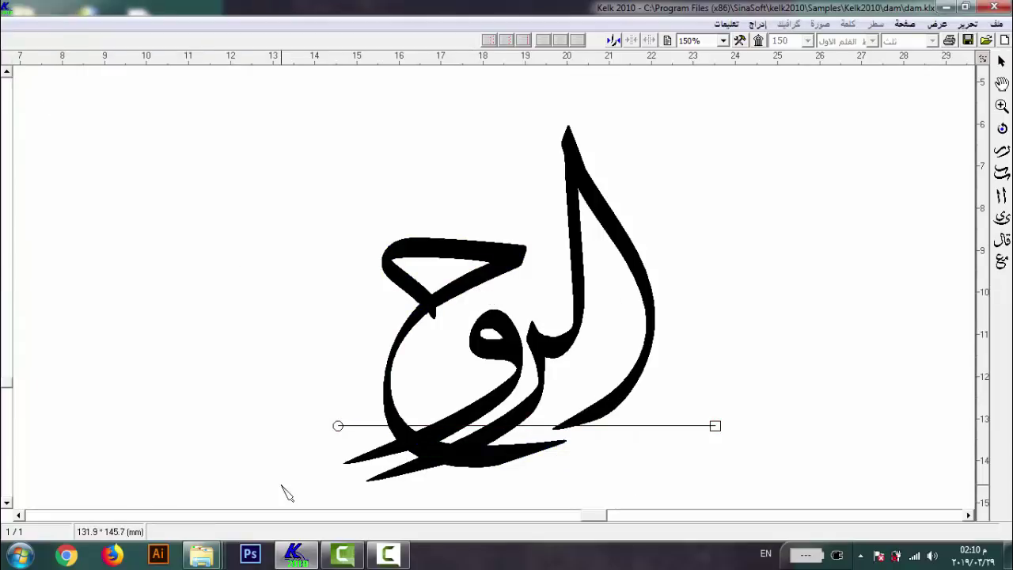
pyautogui.moveTo(469, 264); pyautogui.dragTo(496, 259)
pyautogui.click(260, 386)
pyautogui.click(636, 259)
pyautogui.click(736, 131)
# Add a shadda above the ر and a damma beside the و, with the mark size set to 100.
pyautogui.click(758, 41)
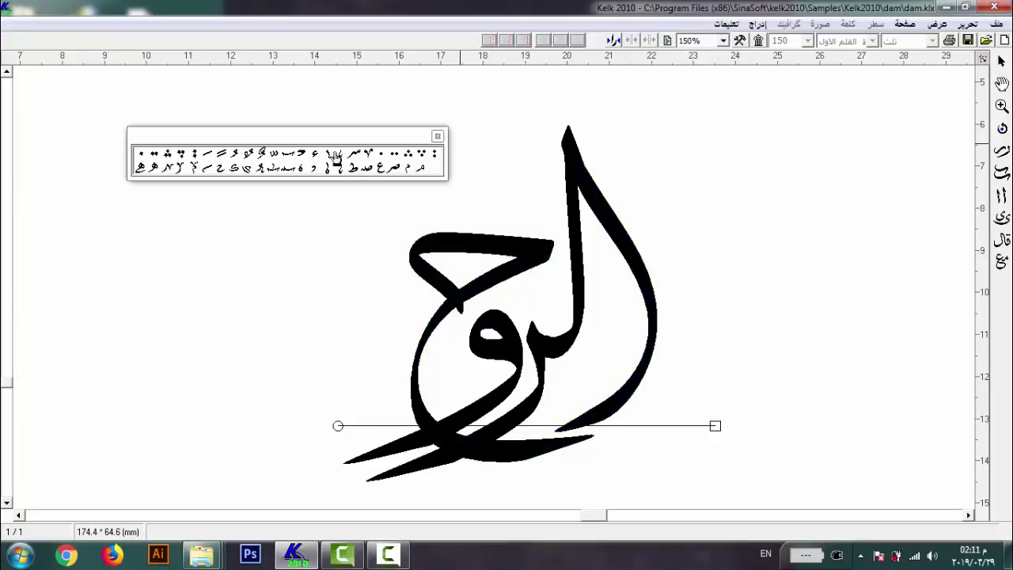
pyautogui.click(275, 157)
pyautogui.click(232, 155)
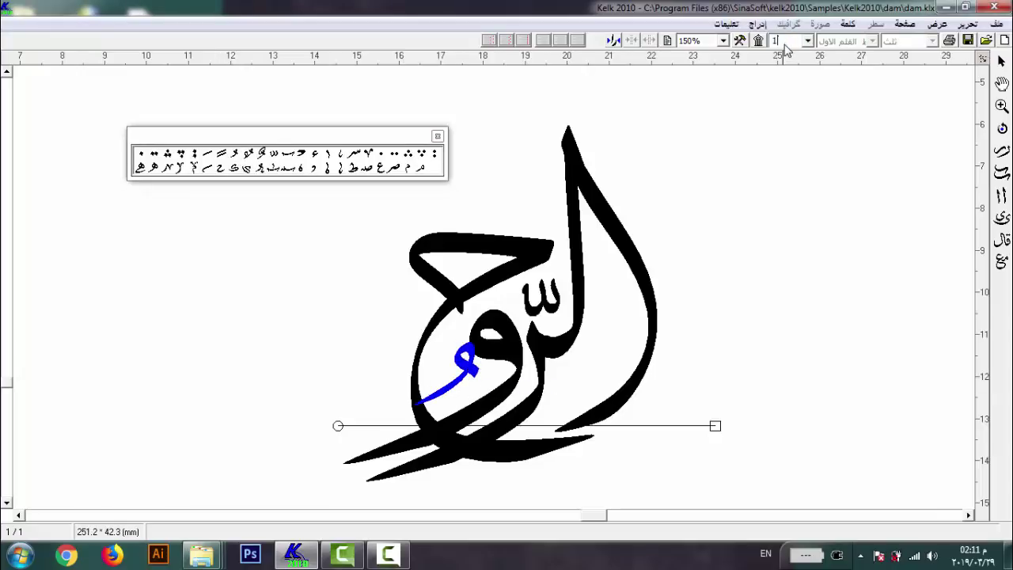
# Add small decorative marks inside the alef's curve, under the lam, in the ح's head and beside the damma, and nudge the damma.
pyautogui.moveTo(329, 158); pyautogui.dragTo(609, 325)
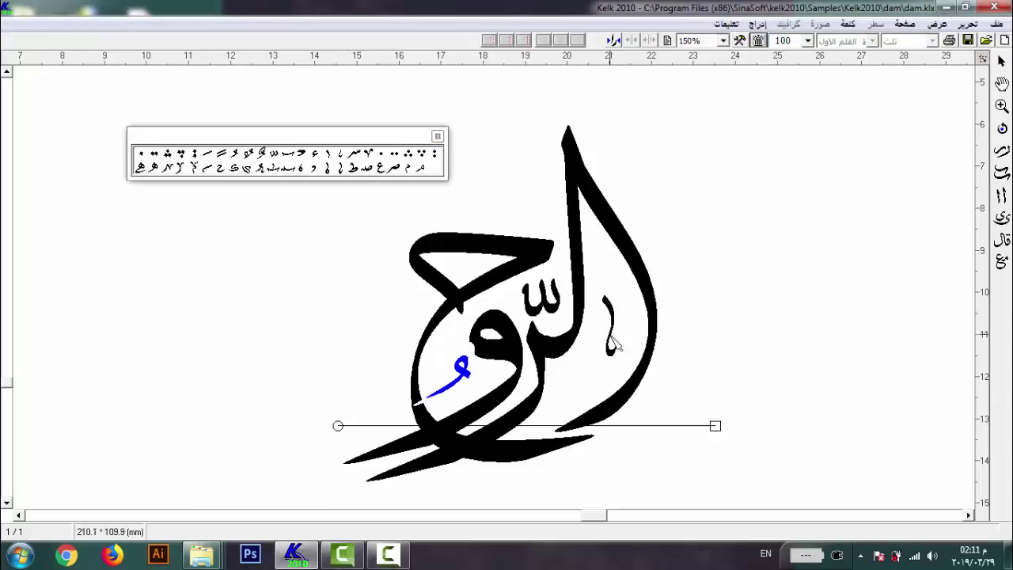
pyautogui.click(318, 170)
pyautogui.click(370, 158)
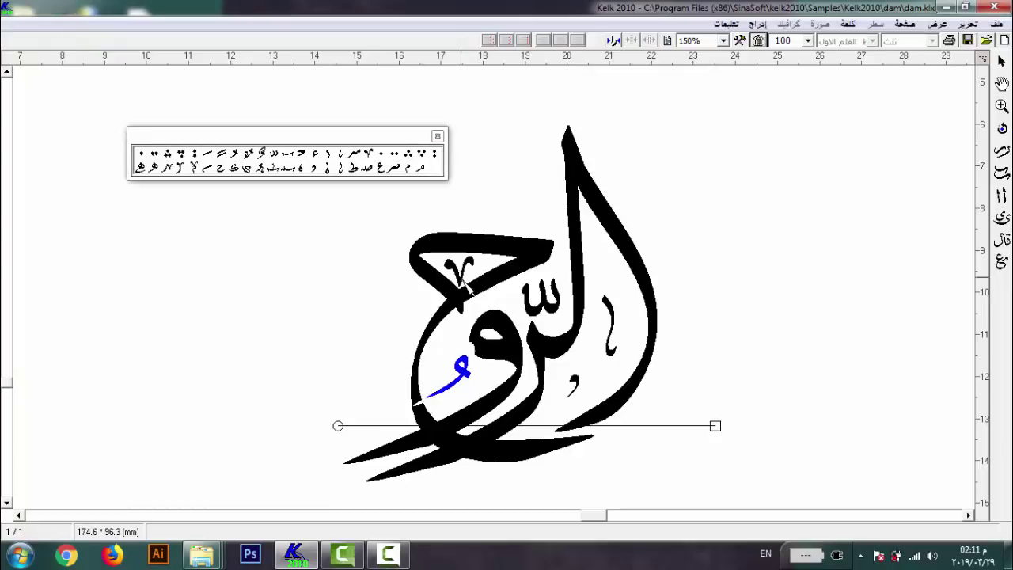
pyautogui.moveTo(339, 156); pyautogui.dragTo(440, 358)
pyautogui.moveTo(461, 371); pyautogui.dragTo(465, 373)
pyautogui.click(437, 137)
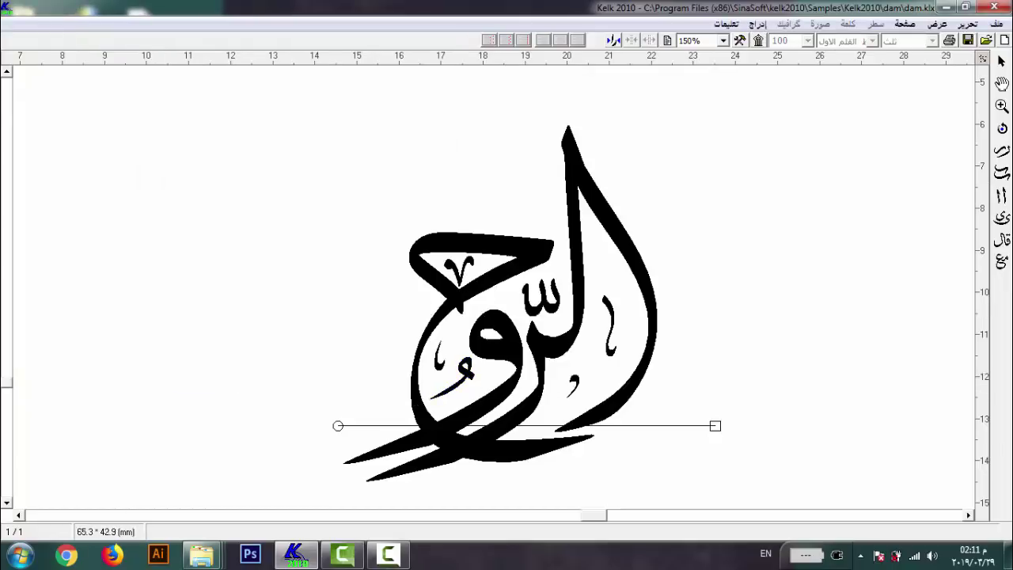
# Print the design to PDF on A4 portrait paper, repositioned so the whole calligraphy falls on the first sheet.
pyautogui.hotkey('ctrl', 'p')
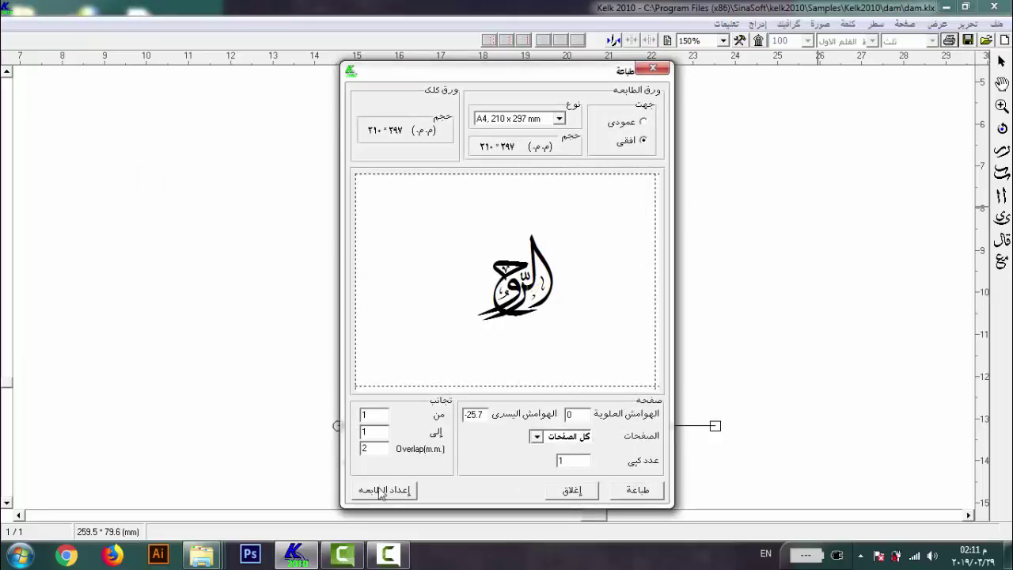
pyautogui.click(384, 489)
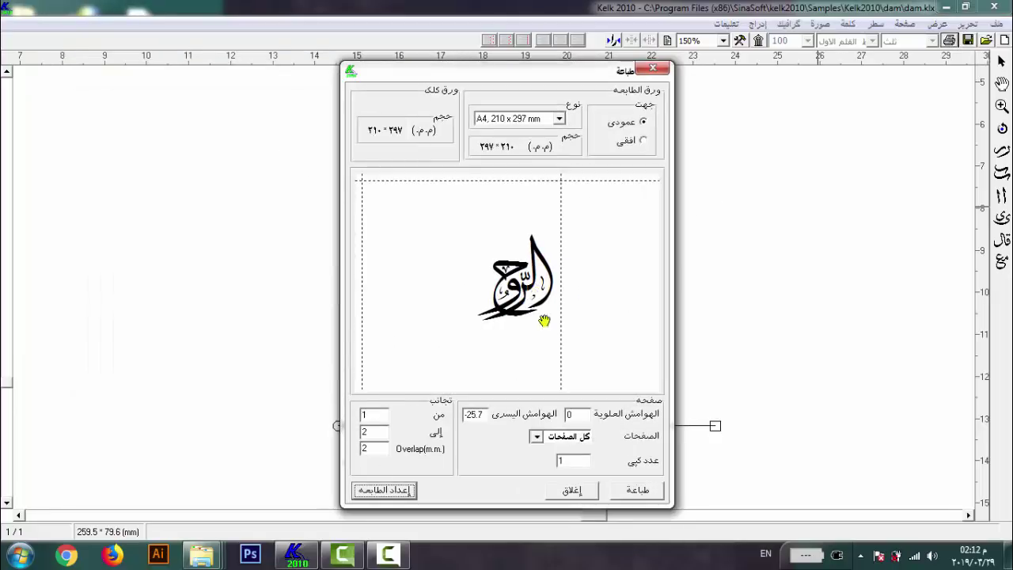
pyautogui.moveTo(558, 341); pyautogui.dragTo(496, 346)
pyautogui.click(635, 496)
pyautogui.click(631, 497)
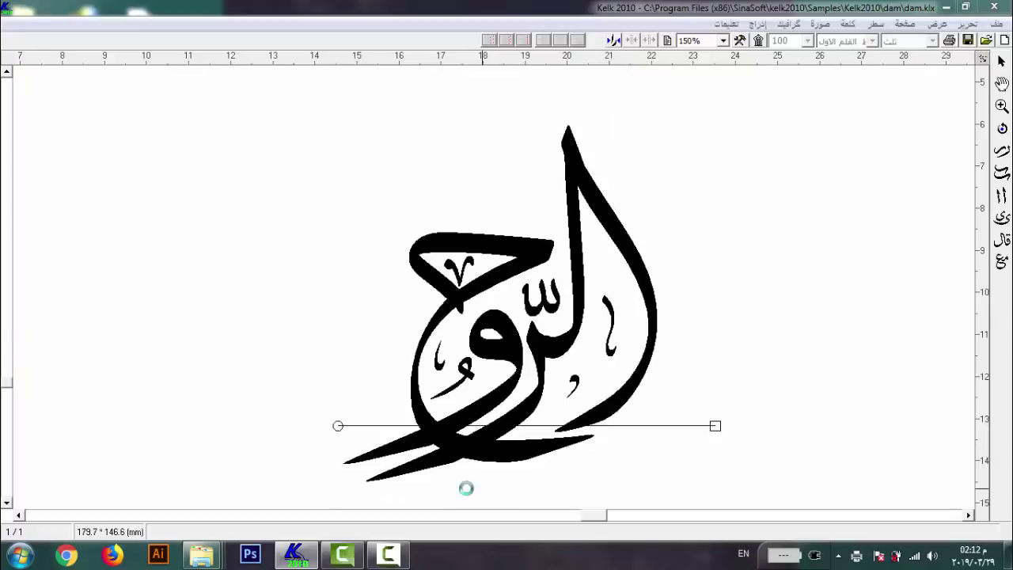
# Save the PDF as Kelk in the الروح folder, and close pdfFactory Pro and Kelk 2010.
pyautogui.doubleClick(590, 263)
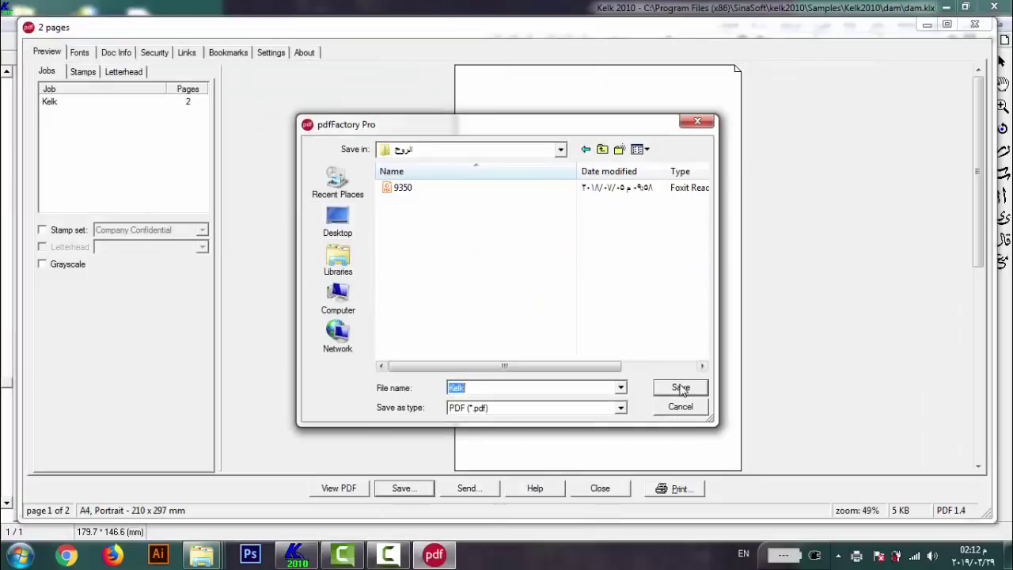
pyautogui.click(680, 389)
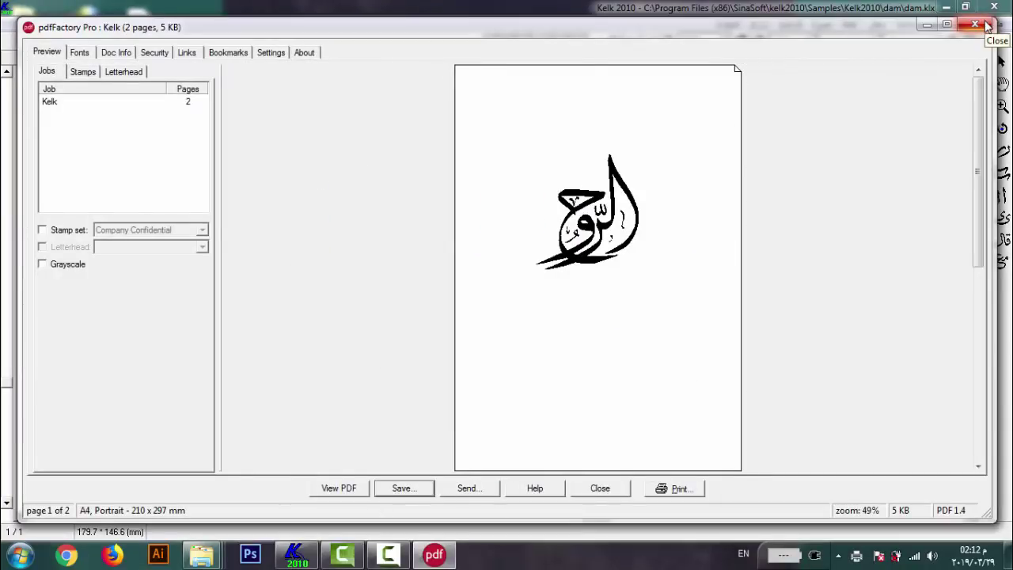
pyautogui.click(975, 25)
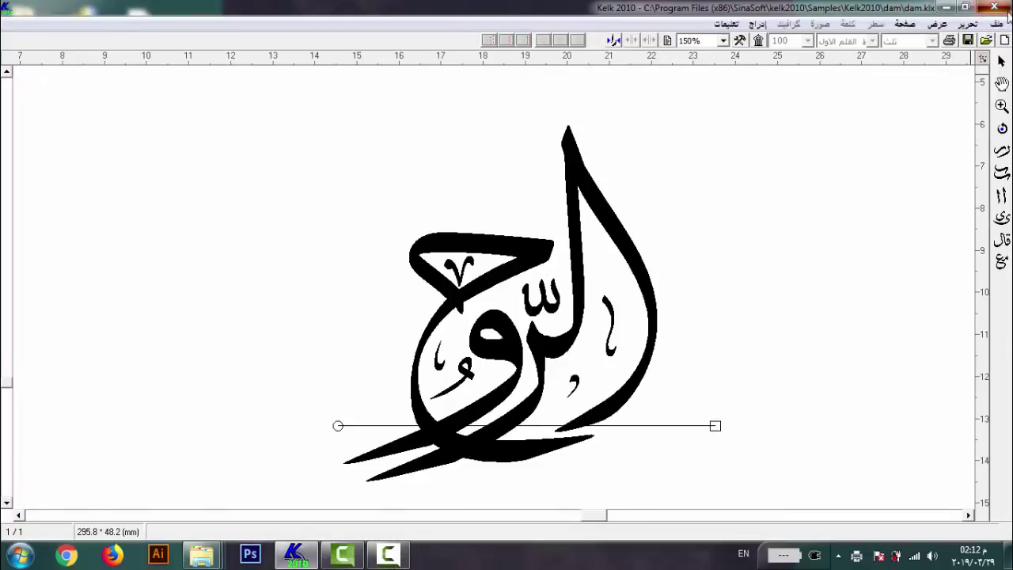
pyautogui.click(999, 7)
pyautogui.click(520, 314)
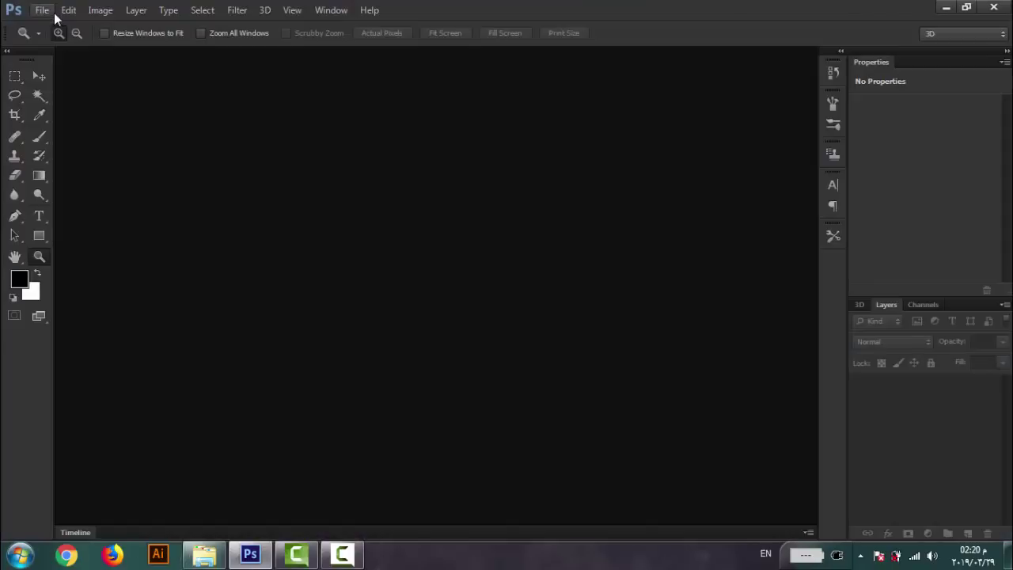
# Create a new Photoshop document of 2000 × 2000 pixels at a resolution of 300 pixels/inch.
pyautogui.click(53, 11)
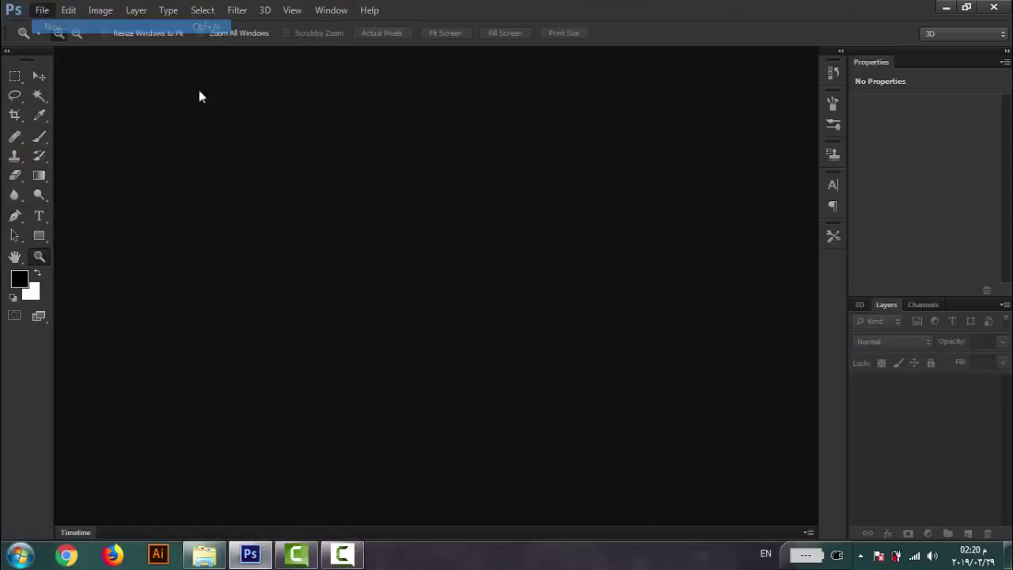
pyautogui.click(57, 33)
pyautogui.doubleClick(467, 190)
pyautogui.write('2000')
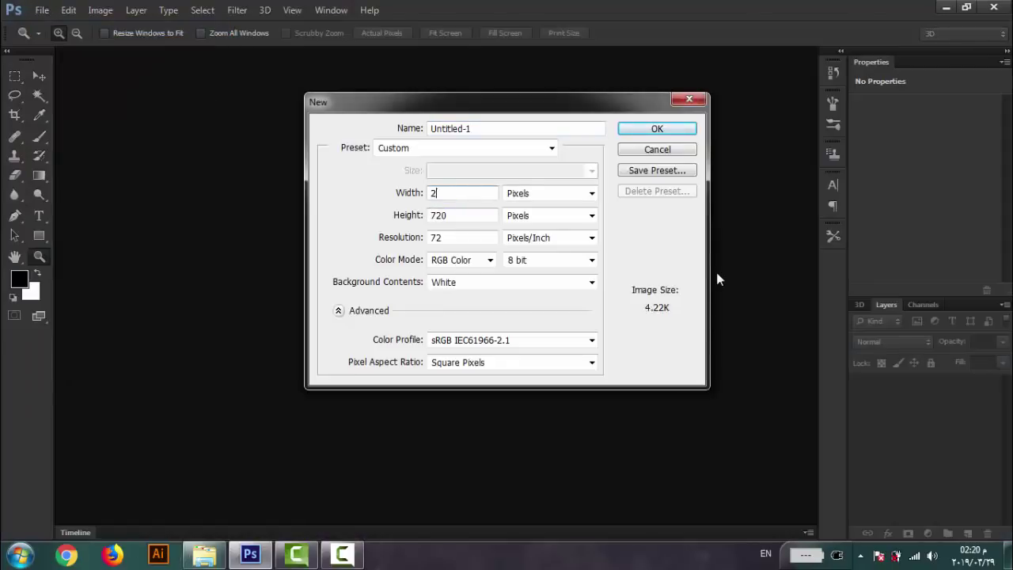
pyautogui.write('2000')
pyautogui.press('Tab')
pyautogui.write('300')
pyautogui.press('Return')
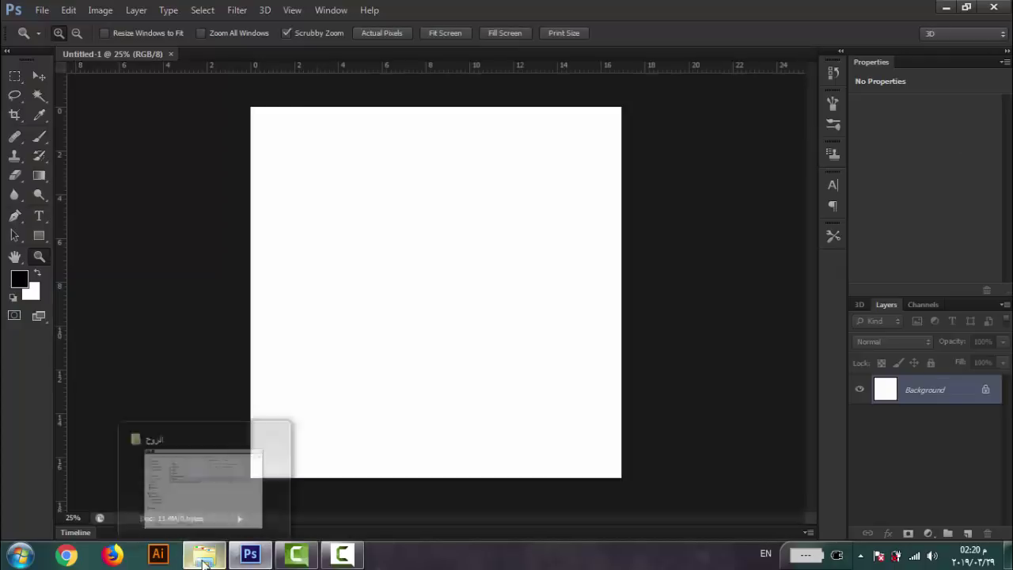
# Place the Kelk PDF from the الروح folder on the canvas, scale it to about 141%, and rasterize its layer.
pyautogui.click(204, 554)
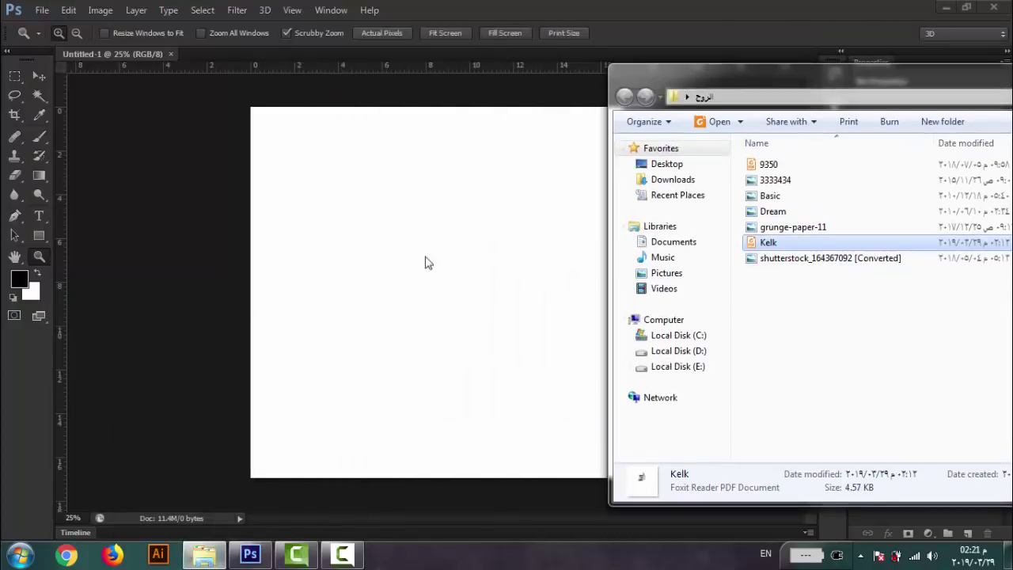
pyautogui.moveTo(511, 259); pyautogui.dragTo(514, 260)
pyautogui.click(627, 371)
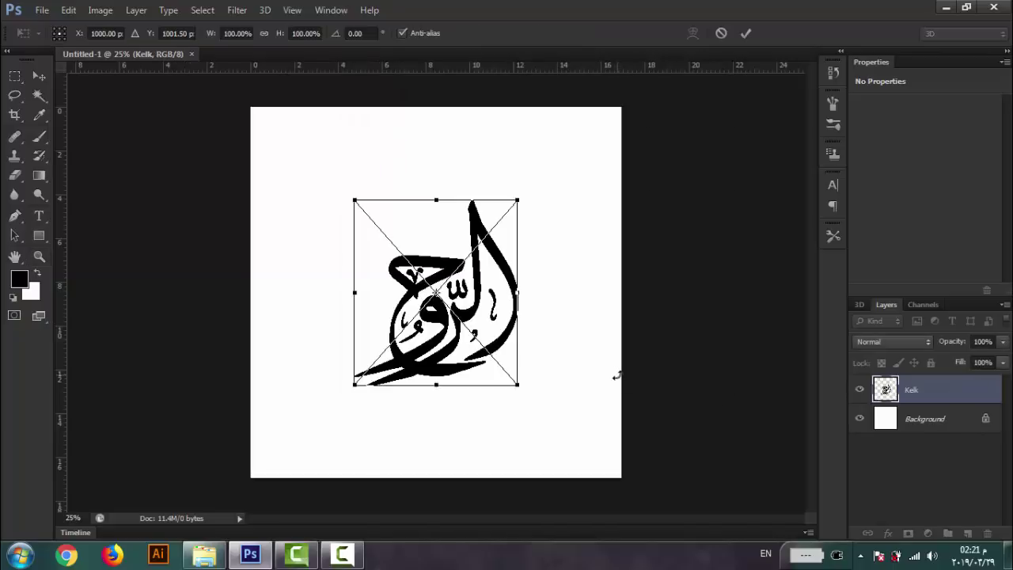
pyautogui.moveTo(518, 199); pyautogui.dragTo(546, 160)
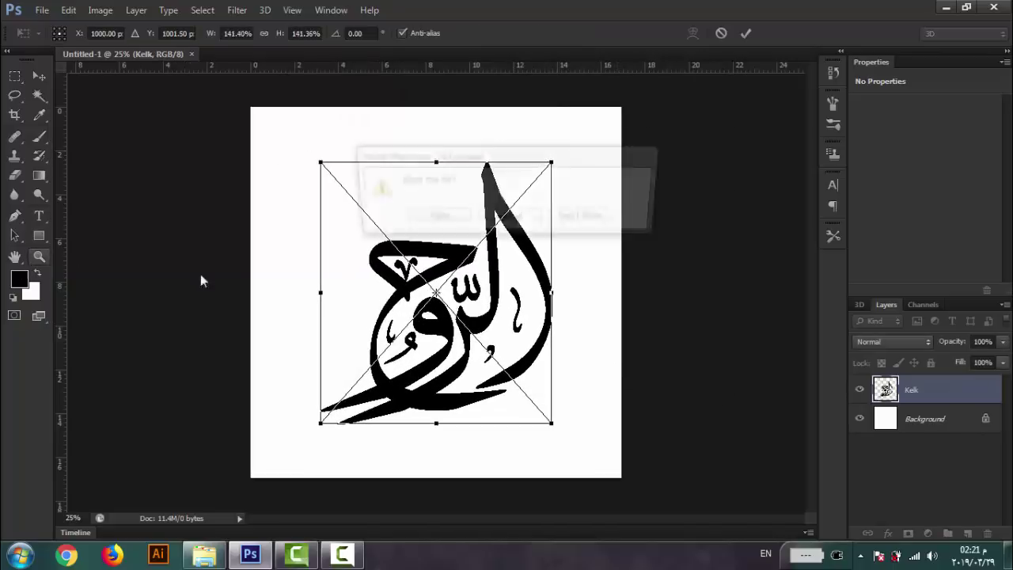
pyautogui.click(34, 259)
pyautogui.click(411, 222)
pyautogui.rightClick(922, 390)
pyautogui.click(684, 209)
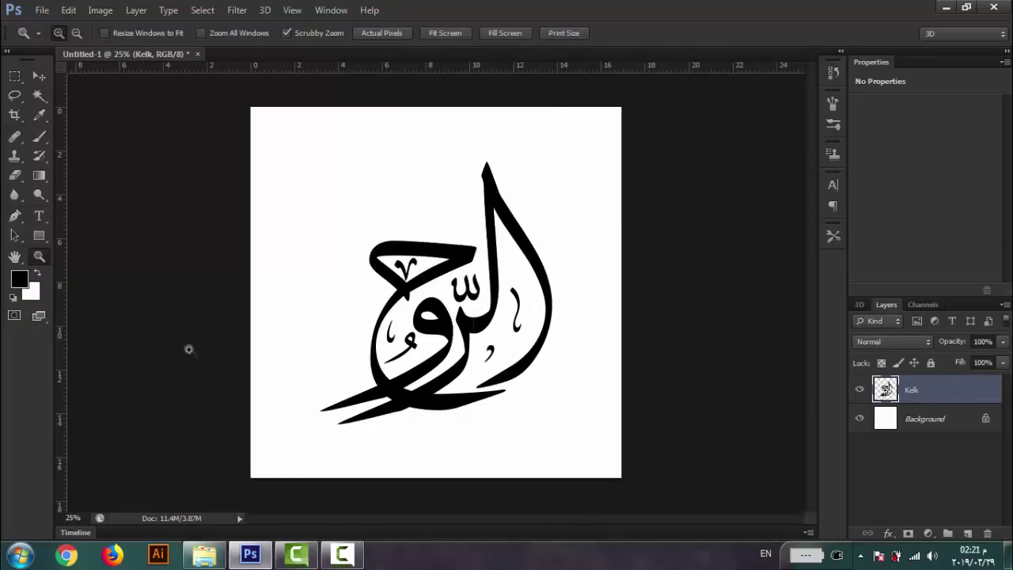
# Brush black inside the calligraphy's outline on the Kelk layer, and move the artwork slightly upward on the canvas.
pyautogui.keyDown('ctrl'); pyautogui.click(885, 388); pyautogui.keyUp('ctrl')
pyautogui.press('b')
pyautogui.click(488, 247)
pyautogui.hotkey('ctrl', 'd')
pyautogui.press('v')
pyautogui.moveTo(422, 366); pyautogui.dragTo(419, 349)
# Place the grunge-paper-11 image above the Background layer, and the shutterstock_164367092 [Converted] image above that.
pyautogui.click(926, 418)
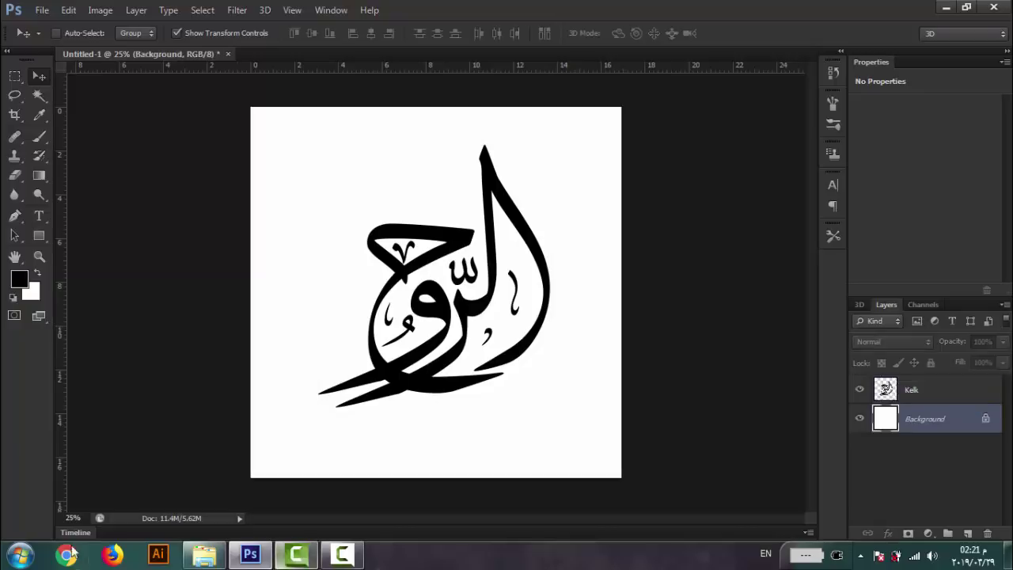
pyautogui.click(204, 555)
pyautogui.moveTo(975, 85); pyautogui.dragTo(890, 90)
pyautogui.click(993, 139)
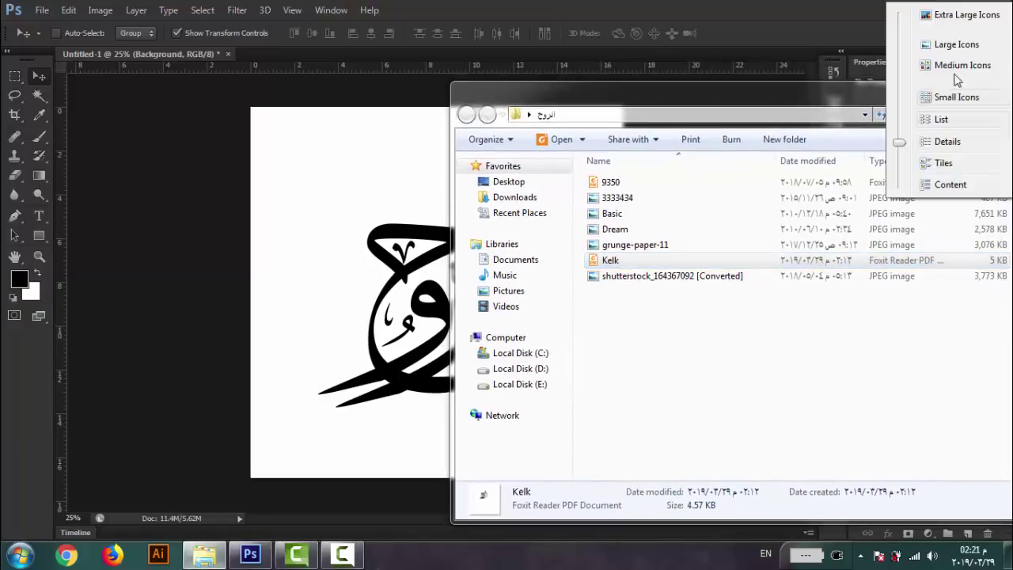
pyautogui.click(956, 45)
pyautogui.moveTo(932, 222); pyautogui.dragTo(372, 332)
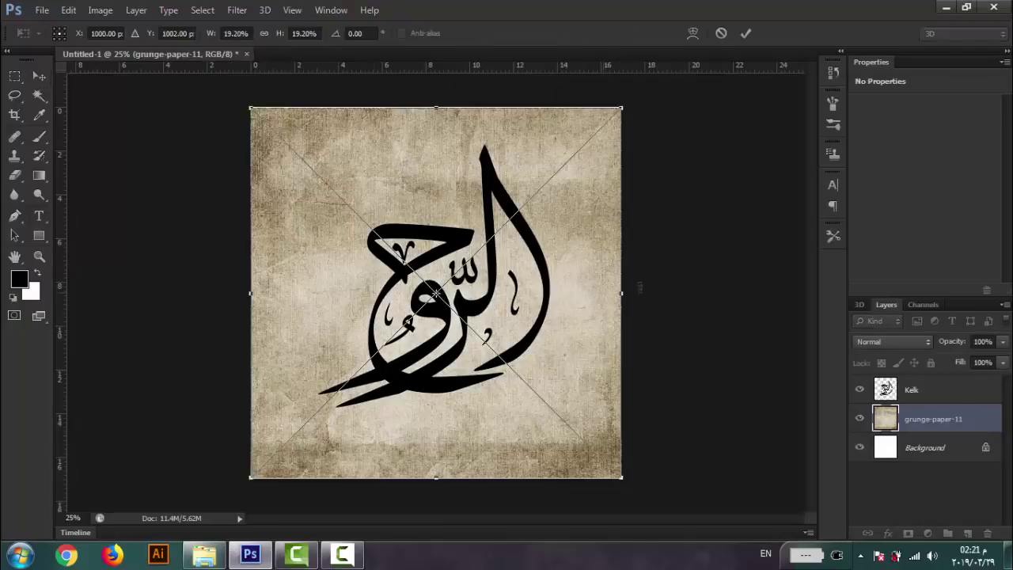
pyautogui.click(744, 34)
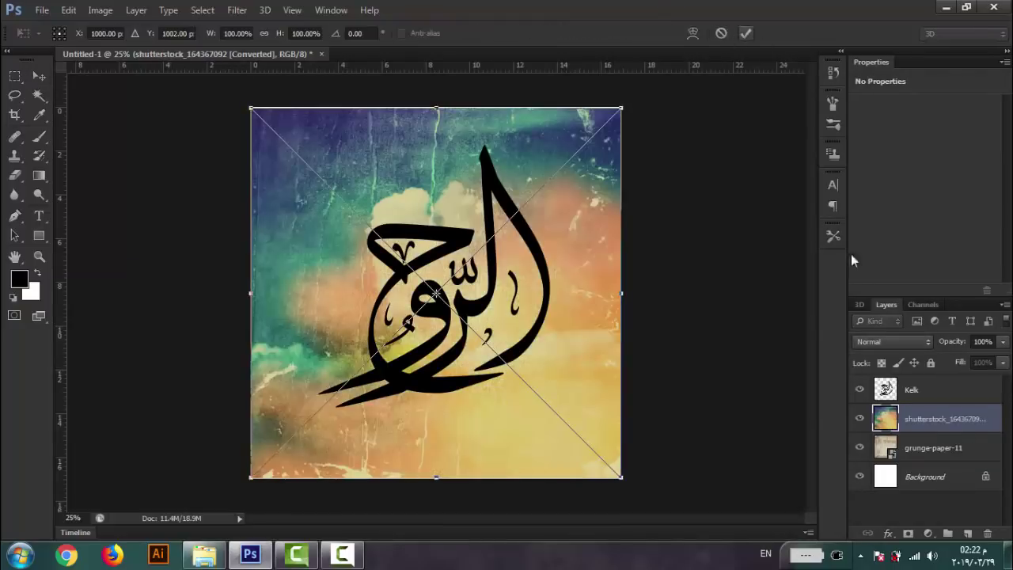
# Rasterize the shutterstock_164367092 [Converted] layer, compare blend modes on it, and set it to Color Dodge.
pyautogui.rightClick(965, 419)
pyautogui.click(664, 214)
pyautogui.click(913, 340)
pyautogui.click(890, 367)
pyautogui.press('Up')
pyautogui.press('Up')
pyautogui.press('Up')
pyautogui.press('Up')
pyautogui.press('Up')
pyautogui.press('Up')
pyautogui.press('Up')
pyautogui.press('Up')
pyautogui.press('Up')
pyautogui.press('Up')
pyautogui.press('Up')
pyautogui.press('Up')
pyautogui.press('Up')
pyautogui.press('Up')
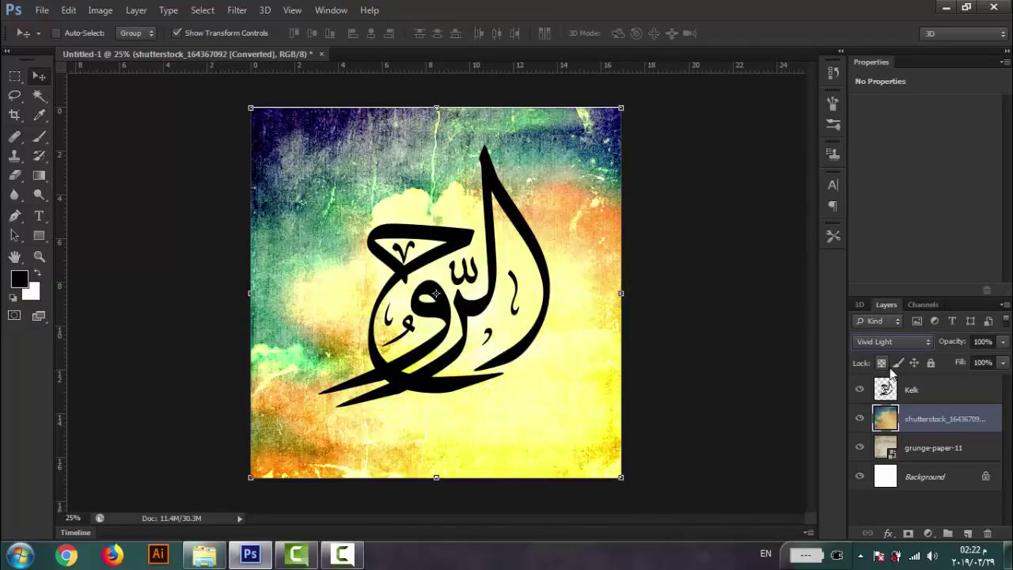
pyautogui.press('Up')
pyautogui.press('Up')
pyautogui.press('Up')
pyautogui.press('Up')
pyautogui.press('Up')
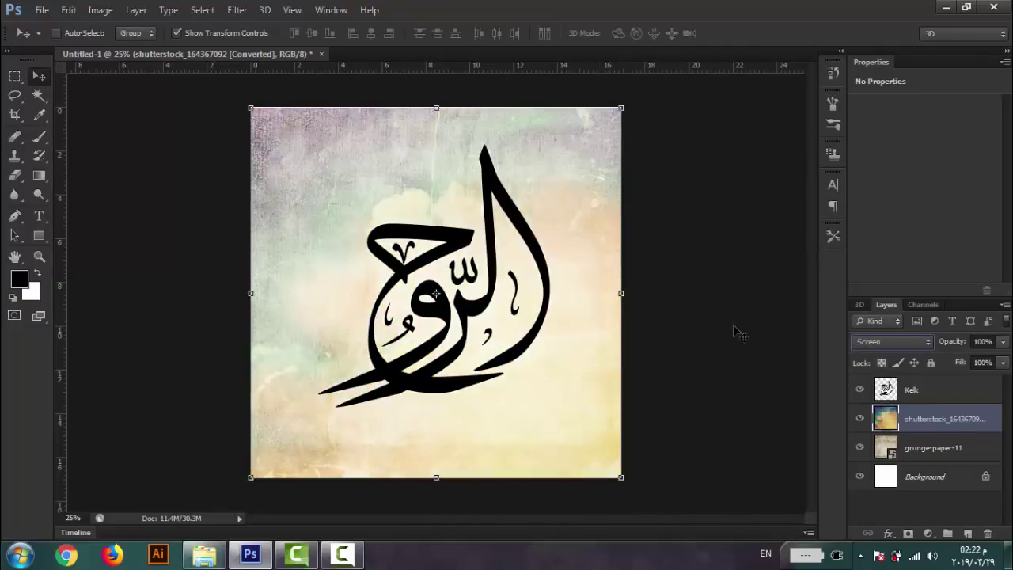
pyautogui.press('Up')
pyautogui.press('Up')
pyautogui.press('Up')
pyautogui.press('Up')
pyautogui.press('Up')
pyautogui.press('Up')
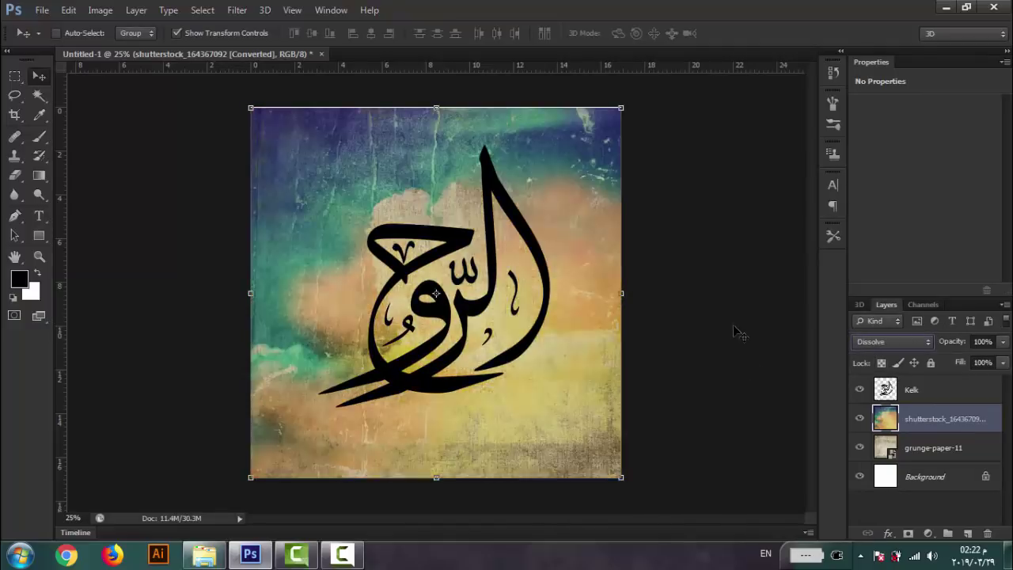
pyautogui.press('Down')
pyautogui.press('Down')
pyautogui.press('Down')
pyautogui.press('Down')
pyautogui.press('Down')
pyautogui.press('Down')
pyautogui.press('Down')
pyautogui.press('Down')
pyautogui.press('Down')
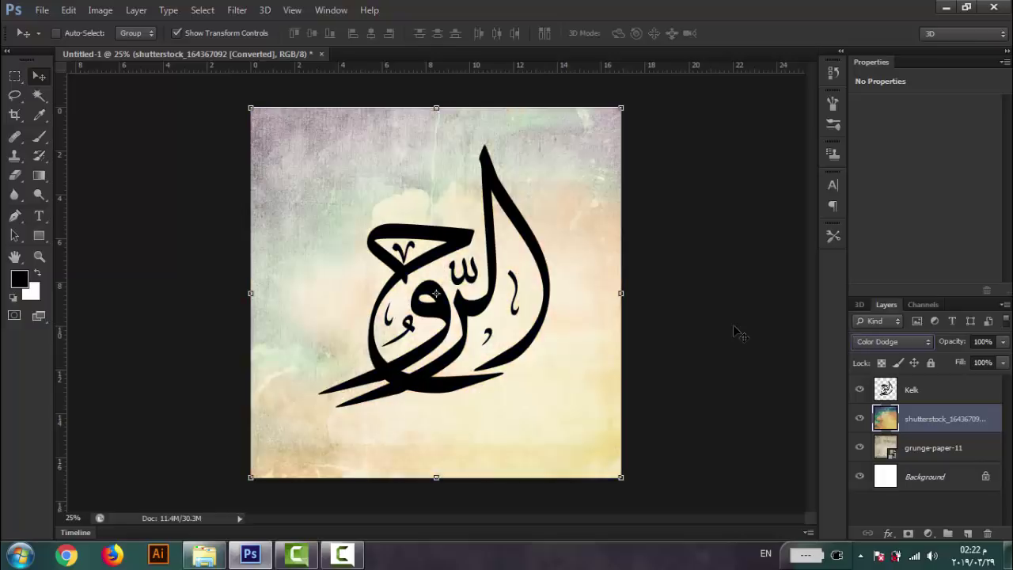
# Duplicate the shutterstock_164367092 [Converted] layer, compare blend modes on the copy, and set it to Hard Light.
pyautogui.moveTo(941, 419); pyautogui.dragTo(967, 533)
pyautogui.click(918, 342)
pyautogui.click(877, 292)
pyautogui.press('Up')
pyautogui.press('Up')
pyautogui.press('Up')
pyautogui.press('Up')
pyautogui.press('Up')
pyautogui.press('Up')
pyautogui.press('Up')
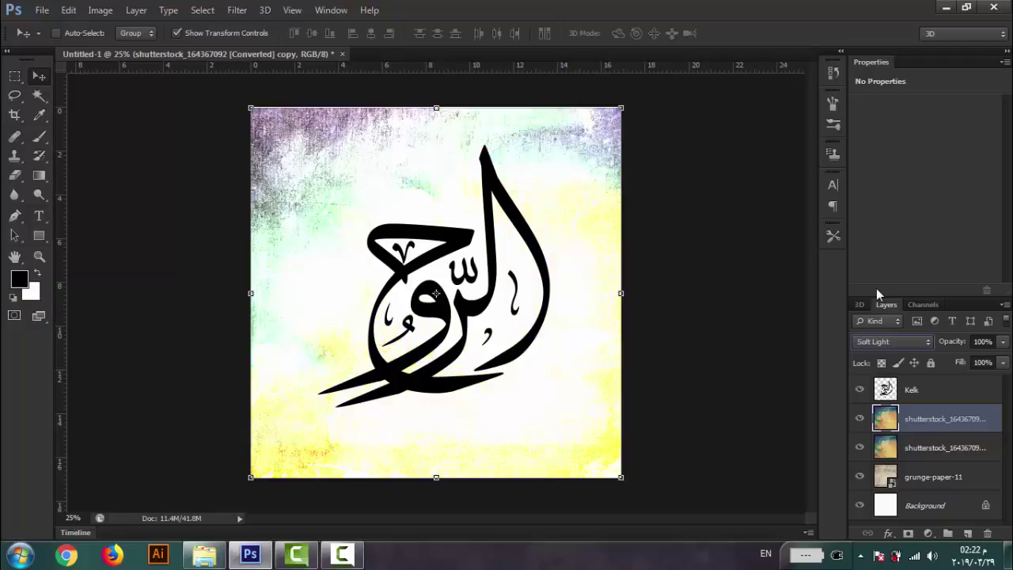
pyautogui.press('Down')
# Add a layer mask to the Hard Light copy and brush black over the canvas centre, keeping the texture around the edges.
pyautogui.click(908, 533)
pyautogui.press('b')
pyautogui.moveTo(435, 283)
pyautogui.mouseDown()
pyautogui.moveTo(570, 312)
pyautogui.moveTo(368, 362)
pyautogui.moveTo(413, 203)
pyautogui.moveTo(515, 364)
pyautogui.moveTo(312, 373)
pyautogui.moveTo(369, 367)
pyautogui.moveTo(357, 369)
pyautogui.moveTo(363, 318)
pyautogui.moveTo(345, 186)
pyautogui.mouseUp()
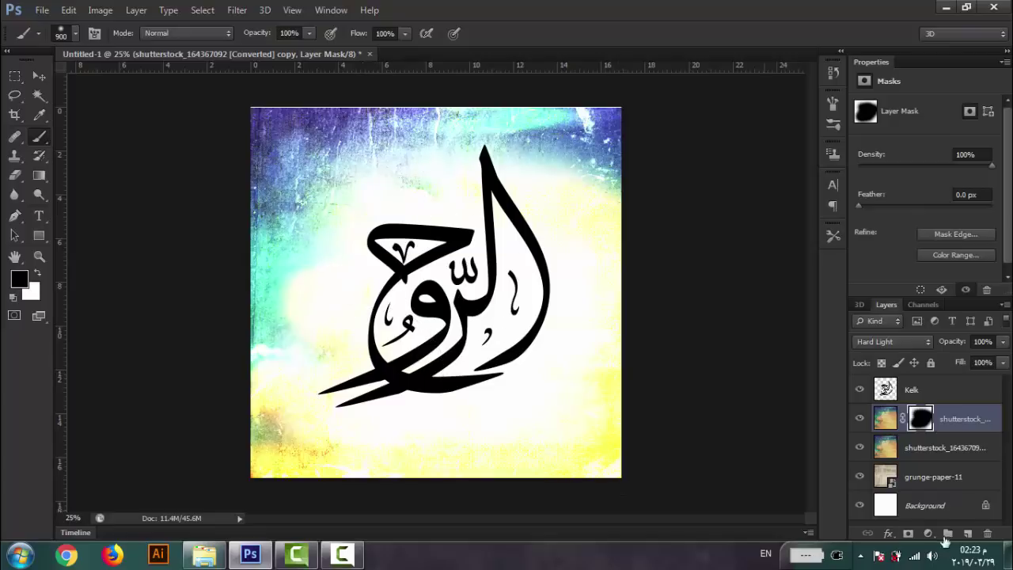
# Place the 9350 purple texture above the Kelk layer, clip it to the calligraphy, and merge it down into Kelk.
pyautogui.click(945, 387)
pyautogui.click(204, 555)
pyautogui.moveTo(615, 103); pyautogui.dragTo(762, 264)
pyautogui.moveTo(773, 353); pyautogui.dragTo(428, 339)
pyautogui.click(639, 378)
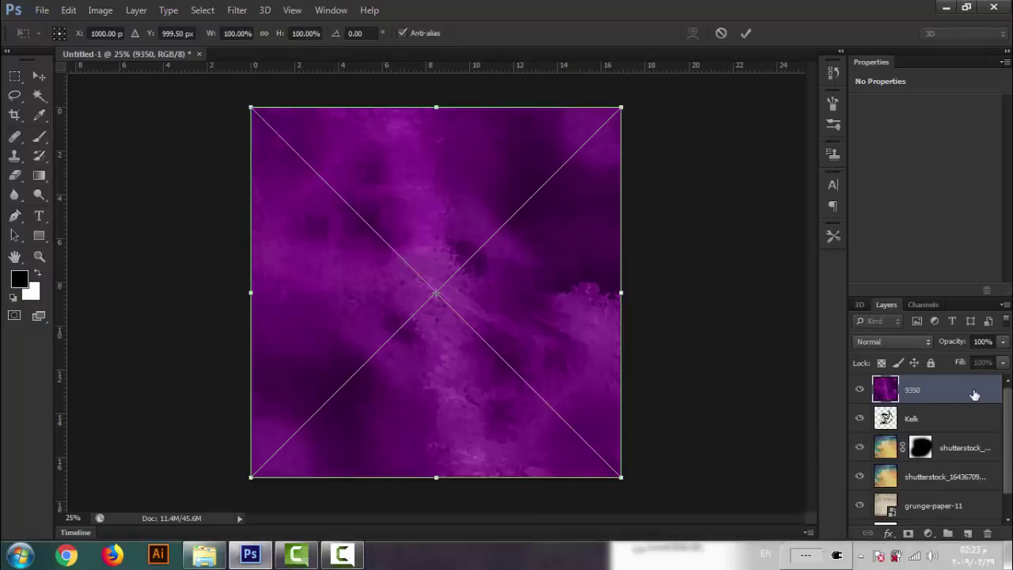
pyautogui.click(745, 32)
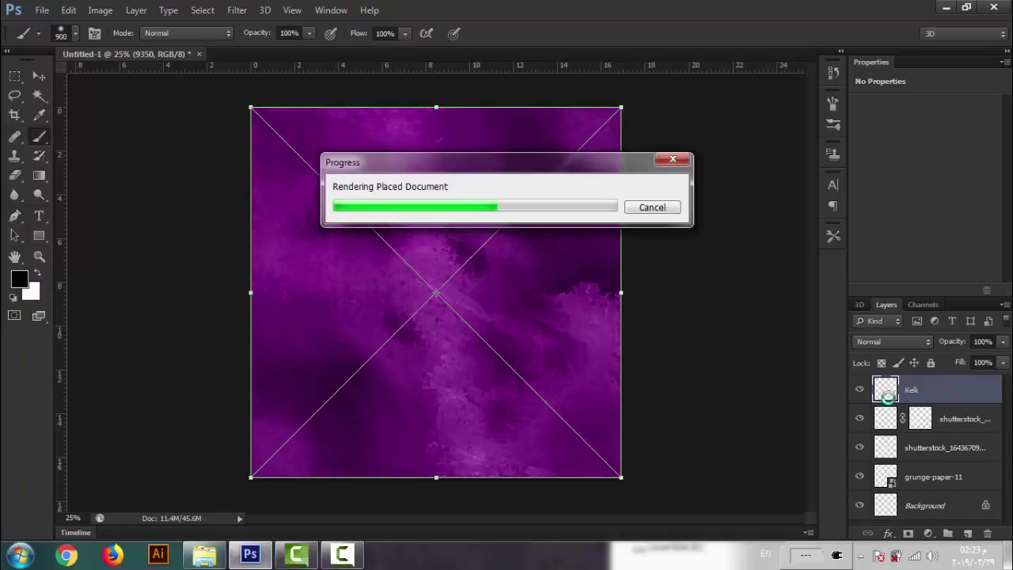
pyautogui.rightClick(981, 396)
pyautogui.click(744, 266)
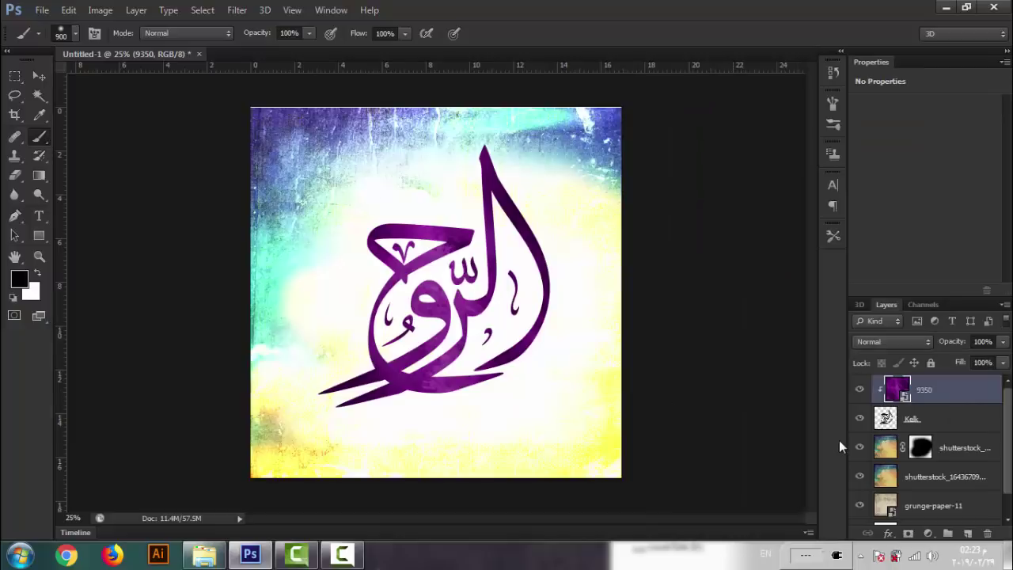
pyautogui.hotkey('ctrl', 'e')
# Duplicate the Kelk layer and add a new empty layer clipped to the copy.
pyautogui.hotkey('ctrl', 'j')
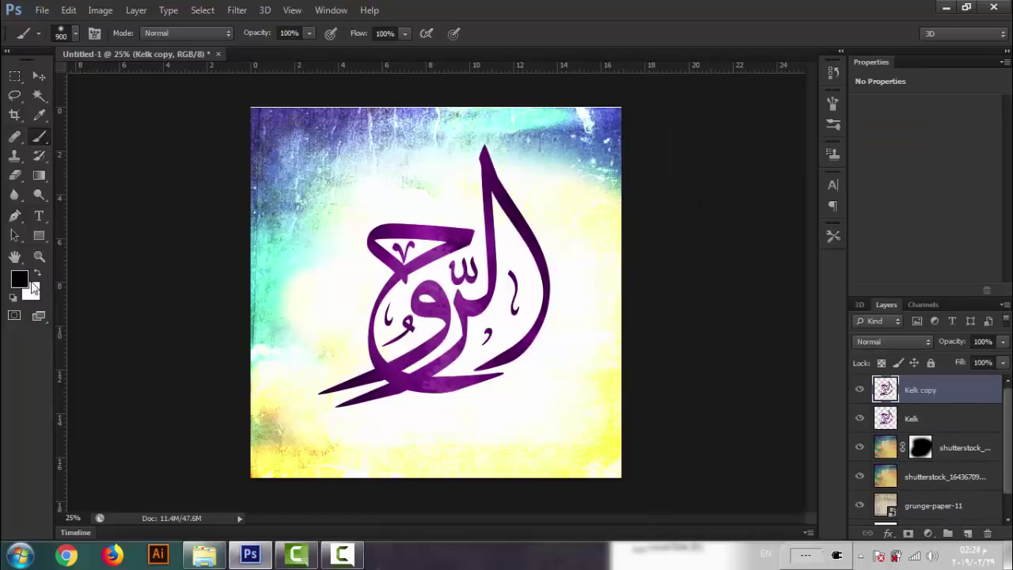
pyautogui.click(39, 256)
pyautogui.click(427, 367)
pyautogui.click(427, 367)
pyautogui.click(394, 392)
pyautogui.click(378, 393)
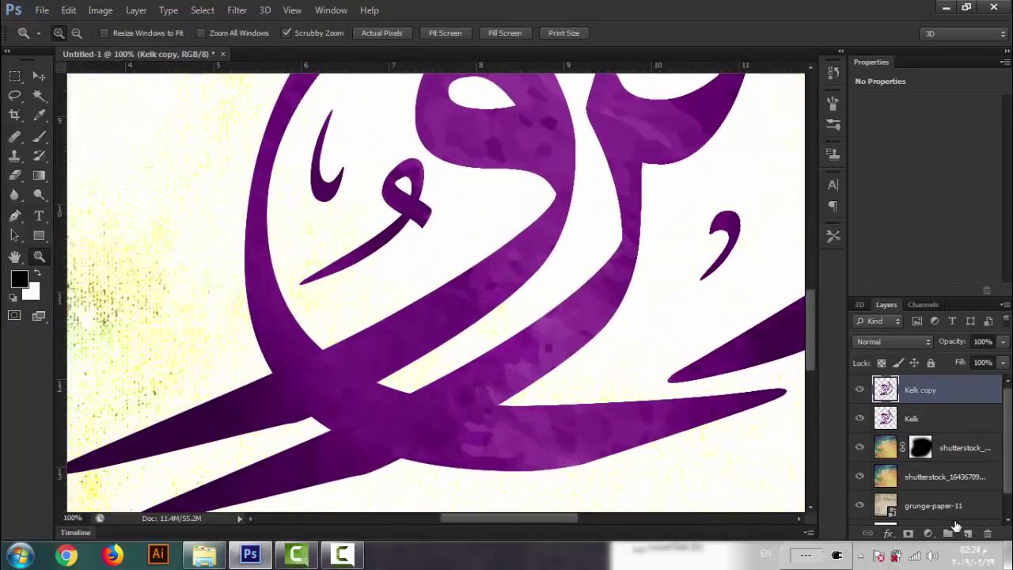
pyautogui.click(967, 533)
pyautogui.rightClick(933, 395)
pyautogui.click(697, 233)
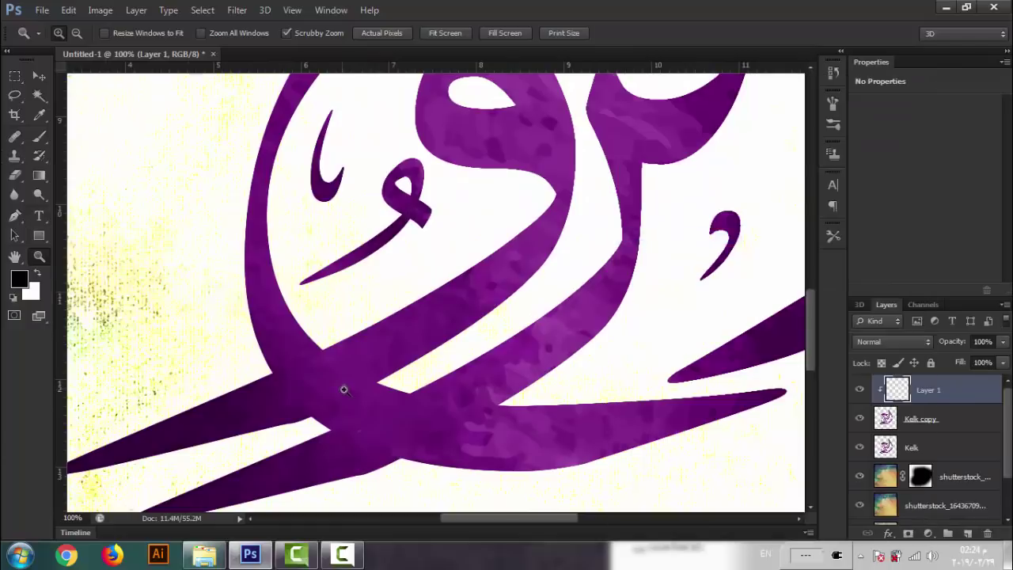
# Outline the ح curve just below the و tail with a pen selection and brush a soft black shadow along the crossing at size 116.
pyautogui.click(309, 406)
pyautogui.press('p')
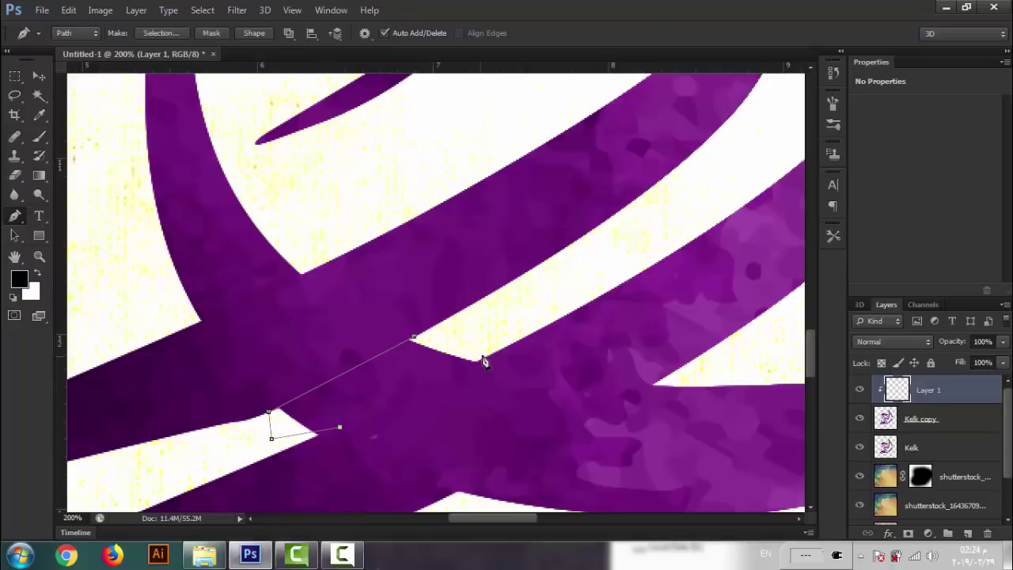
pyautogui.hotkey('ctrl', 'Return')
pyautogui.press('b')
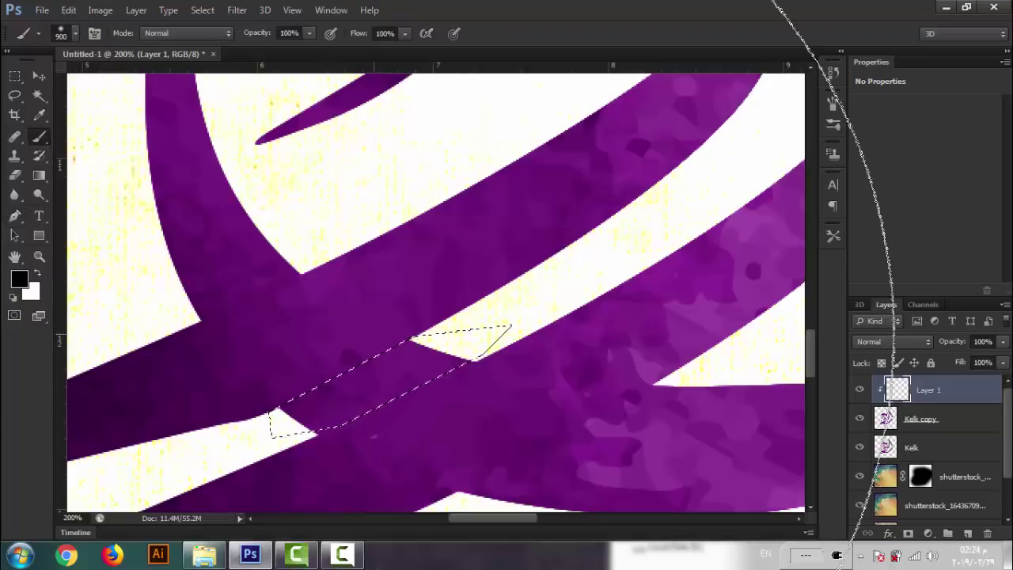
pyautogui.click(76, 35)
pyautogui.moveTo(154, 81); pyautogui.dragTo(134, 81)
pyautogui.moveTo(367, 350); pyautogui.dragTo(255, 340)
pyautogui.hotkey('ctrl', 'd')
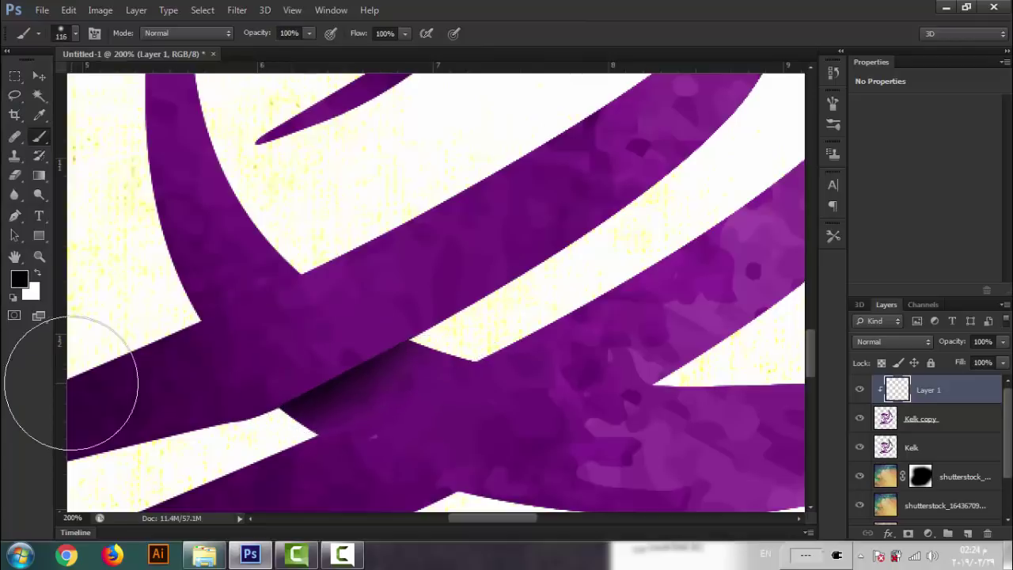
# Outline the ح curve just above the و tail with a pen selection and brush a black shadow where it passes underneath.
pyautogui.scroll(1, 71, 383)
pyautogui.moveTo(162, 328); pyautogui.dragTo(213, 293)
pyautogui.press('p')
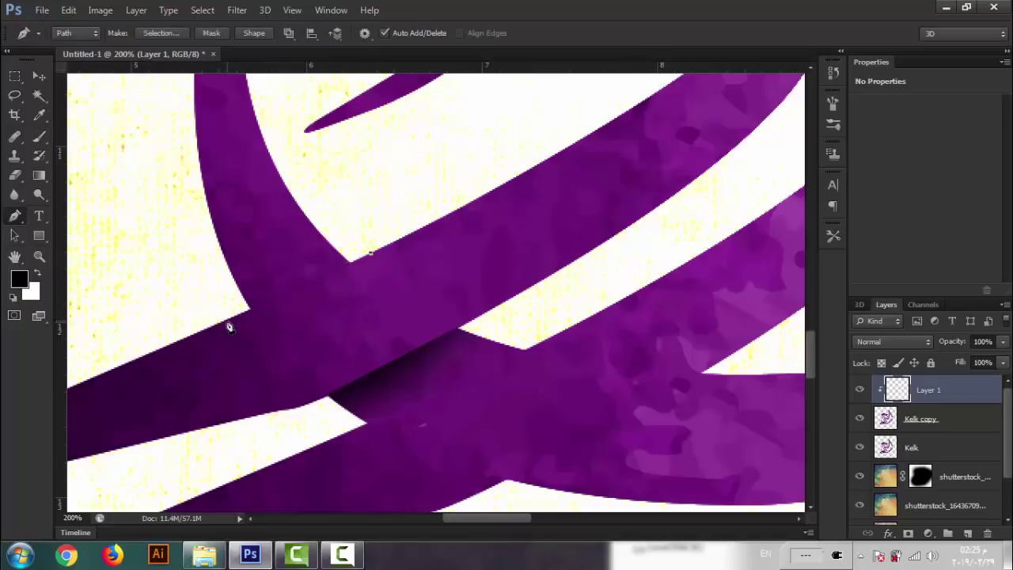
pyautogui.click(370, 258)
pyautogui.hotkey('ctrl', 'Return')
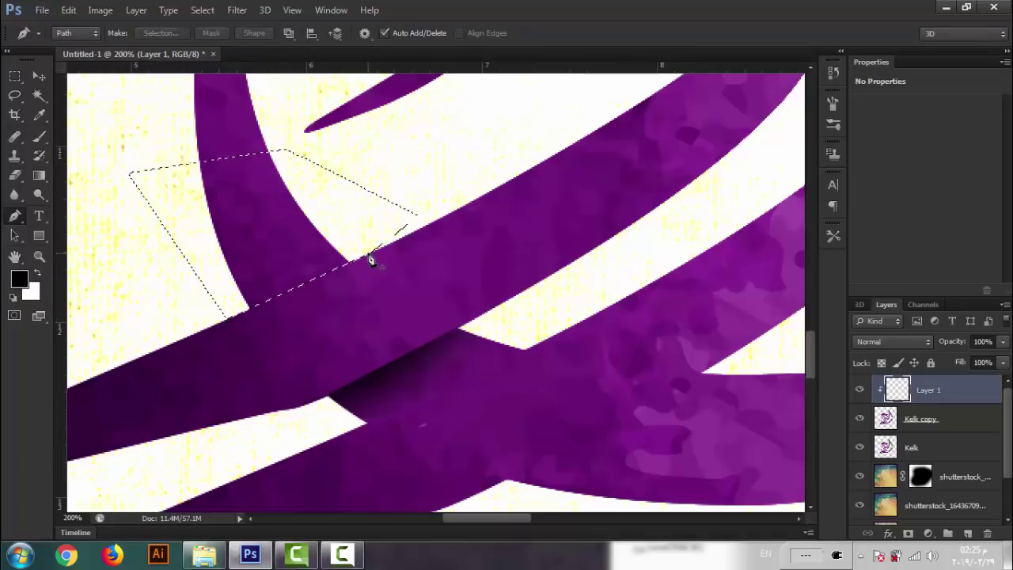
pyautogui.press('b')
pyautogui.hotkey('ctrl', 'd')
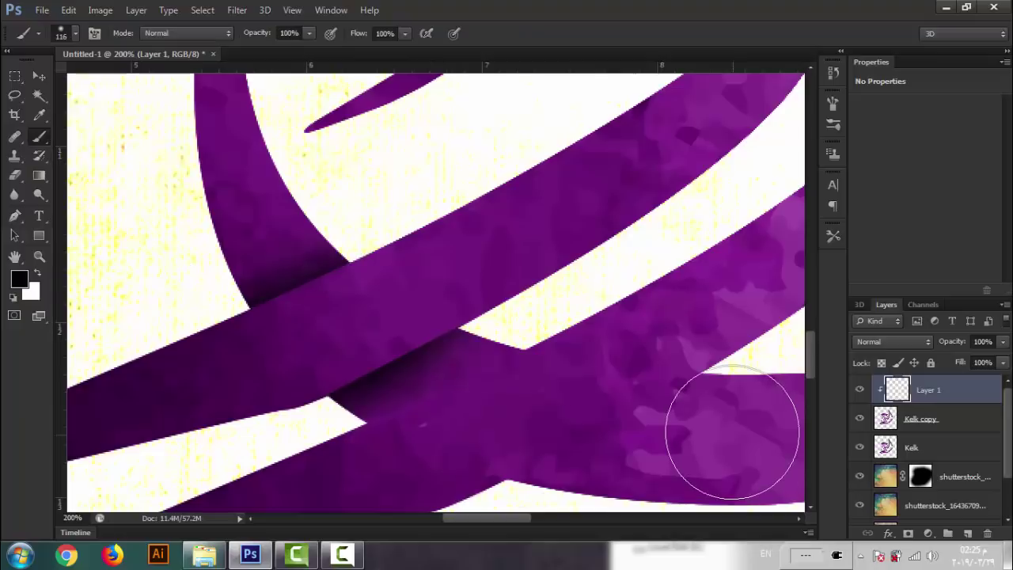
# Outline the ر tail above the wide ح curve with a pen selection and brush a black shadow along their shared edge.
pyautogui.moveTo(590, 326); pyautogui.dragTo(452, 296)
pyautogui.press('p')
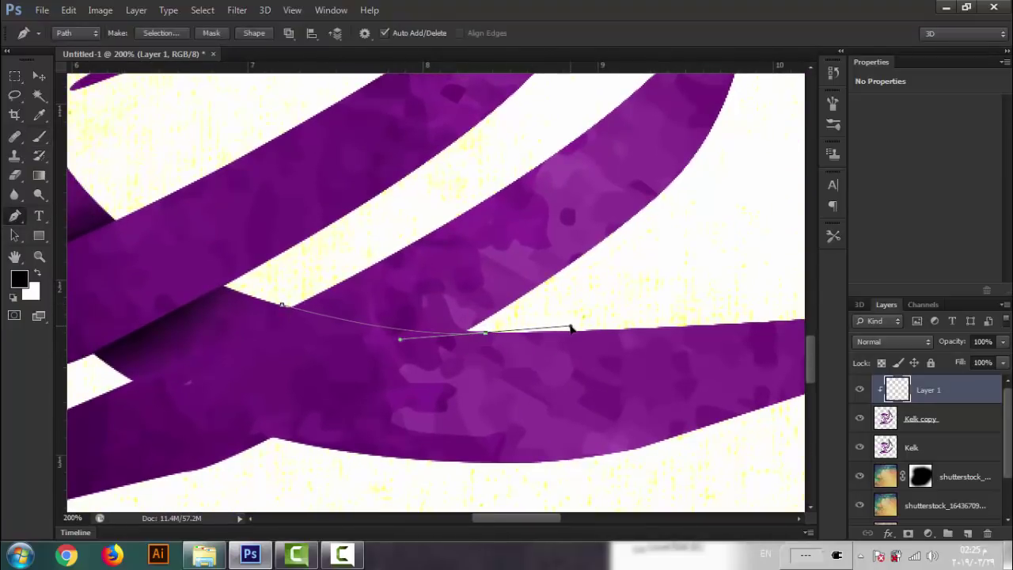
pyautogui.click(282, 313)
pyautogui.hotkey('ctrl', 'Return')
pyautogui.press('b')
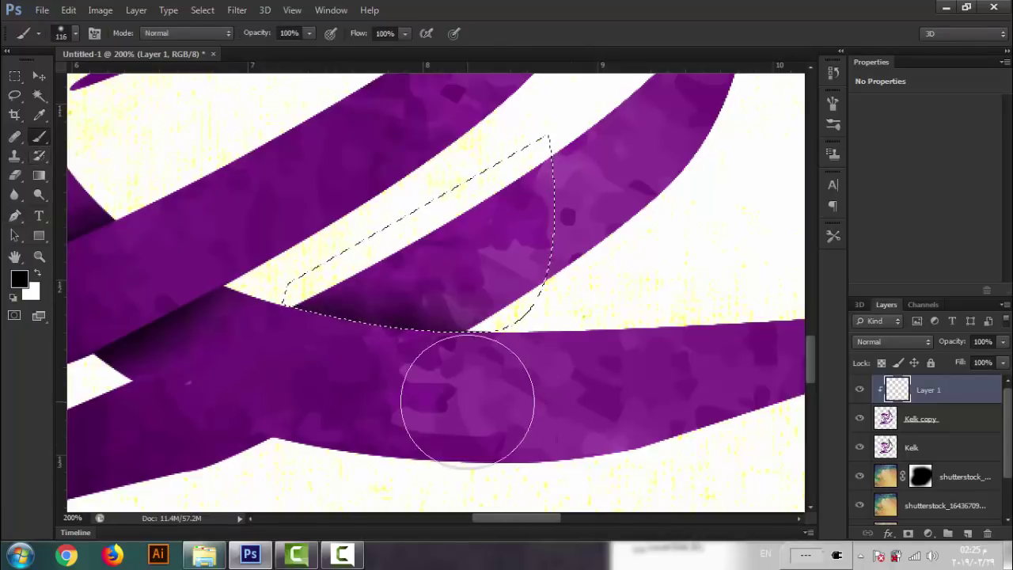
# Outline the ر tail's end below the wide ح curve with a pen selection and brush a black shadow at the crossing.
pyautogui.moveTo(340, 317); pyautogui.dragTo(491, 166)
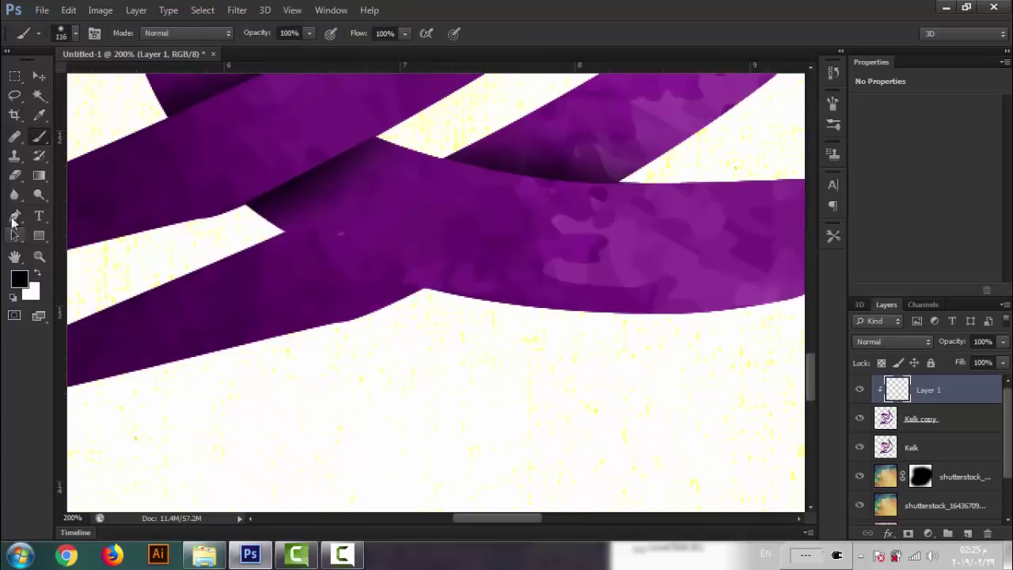
pyautogui.press('p')
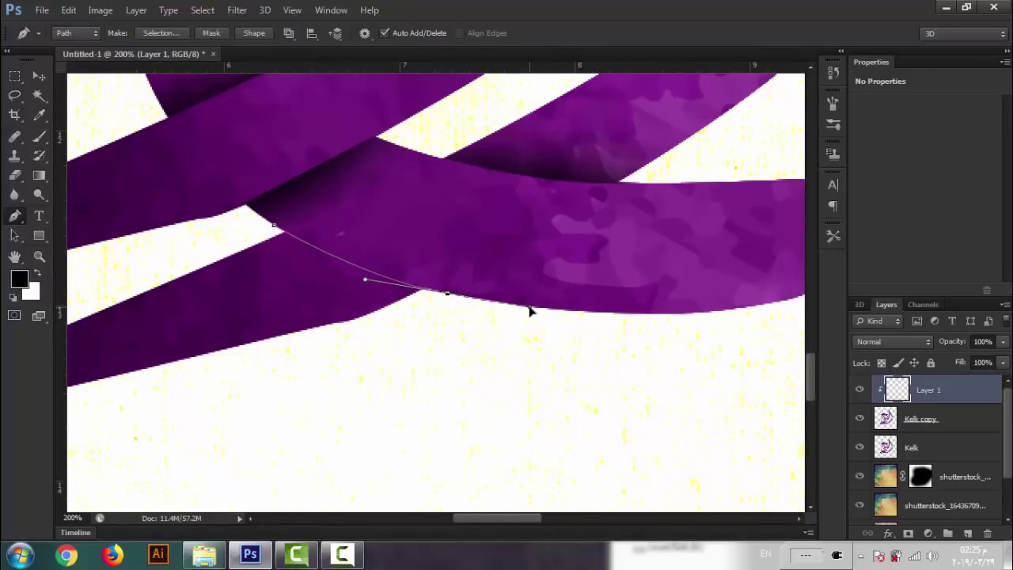
pyautogui.click(277, 231)
pyautogui.hotkey('ctrl', 'Return')
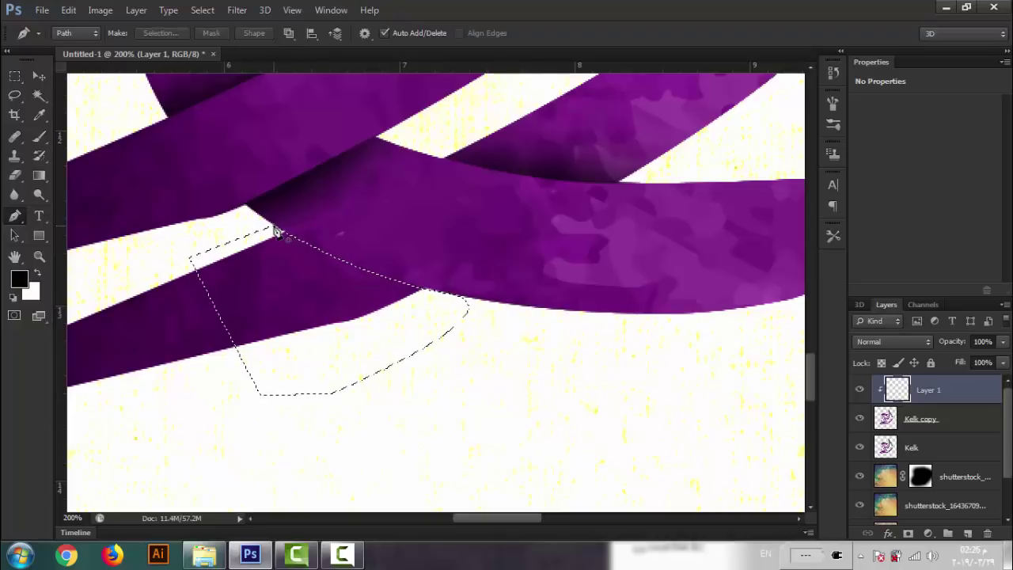
pyautogui.press('b')
pyautogui.hotkey('ctrl', 'd')
# Trace a pen selection around the ح head's arm to the right of its lower crossing, following the overlapping stroke's curved edge.
pyautogui.hotkey('ctrl', '-')
pyautogui.hotkey('ctrl', '-')
pyautogui.hotkey('ctrl', '-')
pyautogui.scroll(4, 720, 256)
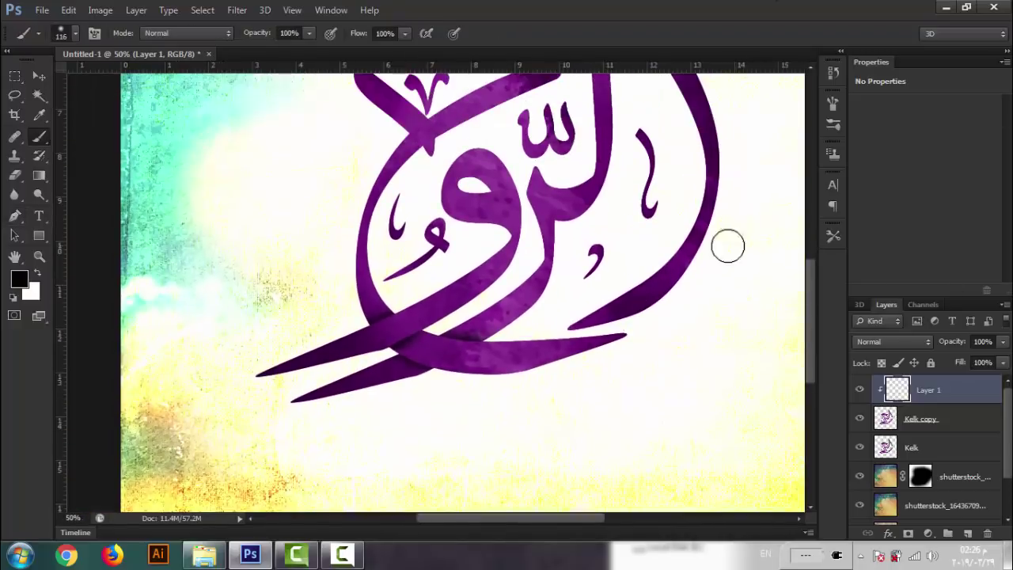
pyautogui.click(39, 257)
pyautogui.click(452, 176)
pyautogui.click(451, 175)
pyautogui.click(452, 176)
pyautogui.click(344, 229)
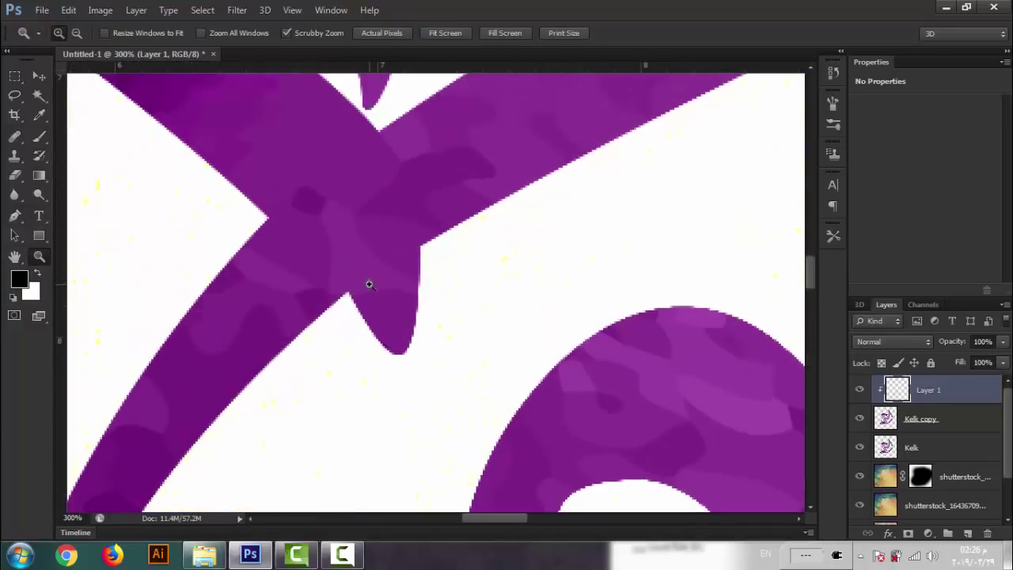
pyautogui.press('p')
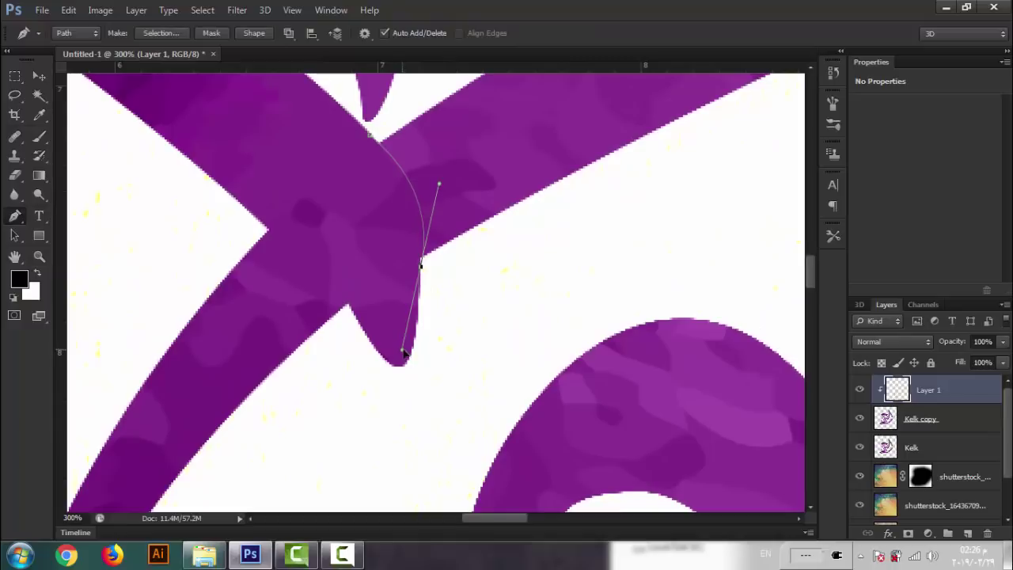
pyautogui.scroll(2, 484, 96)
pyautogui.click(505, 101)
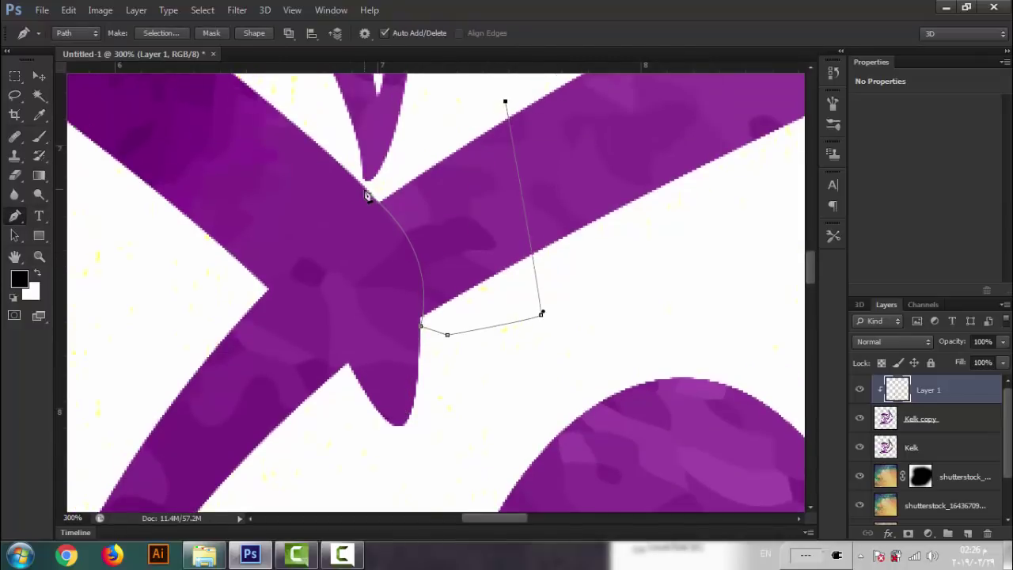
pyautogui.click(366, 199)
pyautogui.hotkey('ctrl', 'Return')
# Brush a soft black shadow inside the selected arm along the crossing's edge, and clear the selection.
pyautogui.press('b')
pyautogui.moveTo(335, 203); pyautogui.dragTo(316, 400)
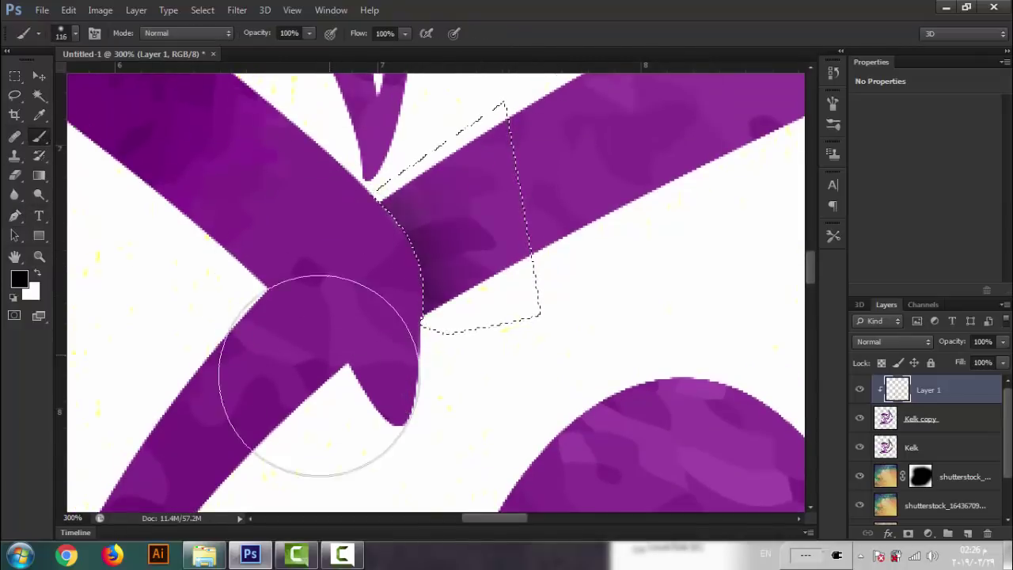
pyautogui.hotkey('ctrl', 'd')
# Outline the ح curve below and left of the head's crossing with a pen selection and brush a black shadow along the overlap.
pyautogui.scroll(-2, 192, 328)
pyautogui.press('p')
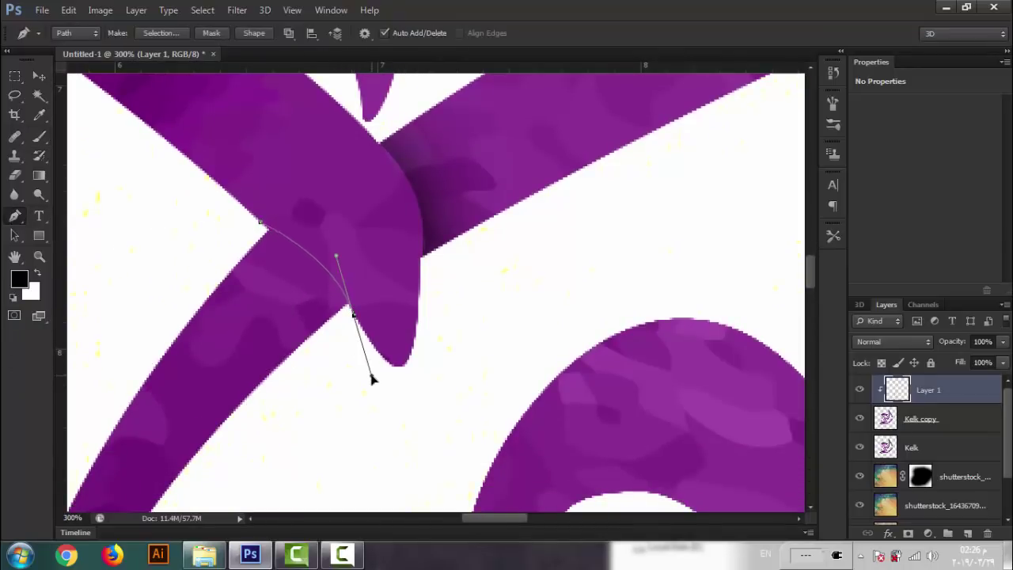
pyautogui.click(261, 227)
pyautogui.hotkey('ctrl', 'Return')
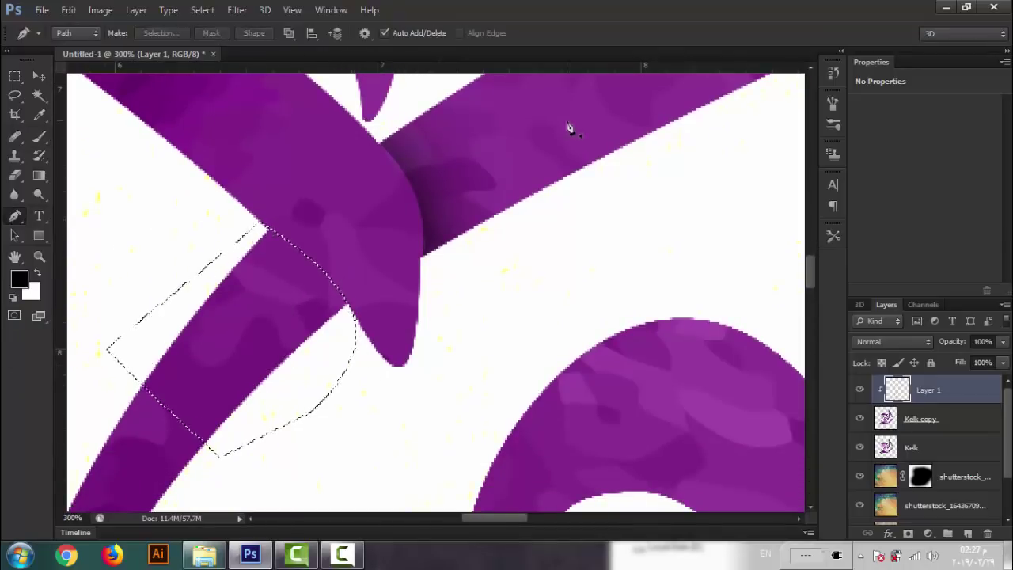
pyautogui.press('b')
pyautogui.moveTo(396, 248); pyautogui.dragTo(340, 309)
pyautogui.hotkey('ctrl', 'd')
# Outline the inner corner at the right end of the ح head with a pen selection and brush a black shadow there.
pyautogui.press('space')
pyautogui.moveTo(728, 214)
pyautogui.mouseDown()
pyautogui.moveTo(300, 470)
pyautogui.moveTo(252, 483)
pyautogui.mouseUp()
pyautogui.click(14, 216)
pyautogui.moveTo(396, 301); pyautogui.dragTo(164, 421)
pyautogui.click(144, 240)
pyautogui.hotkey('ctrl', 'Return')
pyautogui.click(39, 137)
pyautogui.moveTo(574, 180)
pyautogui.mouseDown()
pyautogui.moveTo(459, 400)
pyautogui.moveTo(574, 188)
pyautogui.mouseUp()
# Trace a curved pen selection over the tall vertical stroke where it joins the slanting stroke near the calligraphy's peak.
pyautogui.hotkey('ctrl', '-')
pyautogui.hotkey('ctrl', '-')
pyautogui.hotkey('ctrl', '-')
pyautogui.scroll(2, 486, 147)
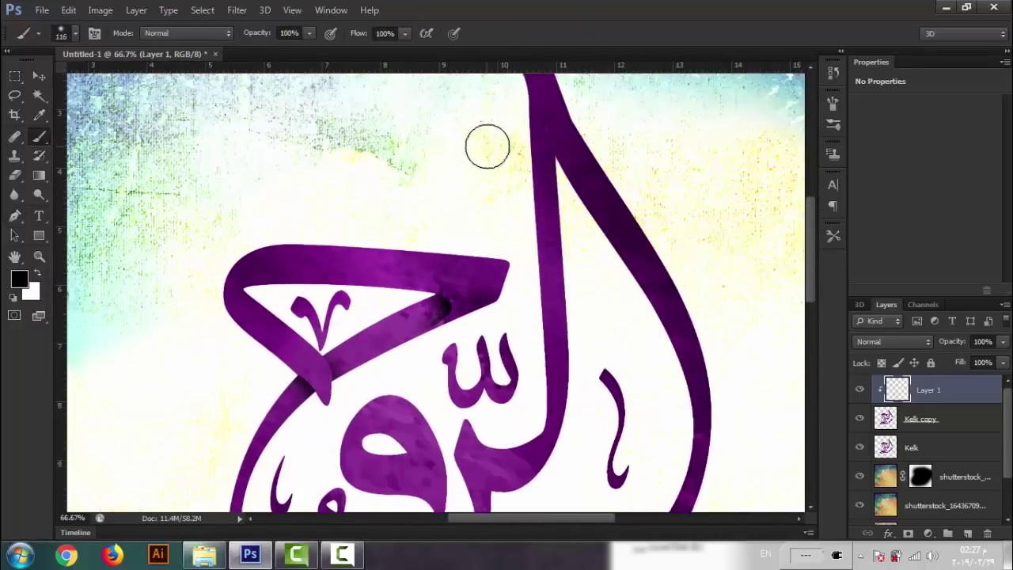
pyautogui.press('z')
pyautogui.click(580, 203)
pyautogui.click(580, 203)
pyautogui.scroll(3, 648, 253)
pyautogui.press('p')
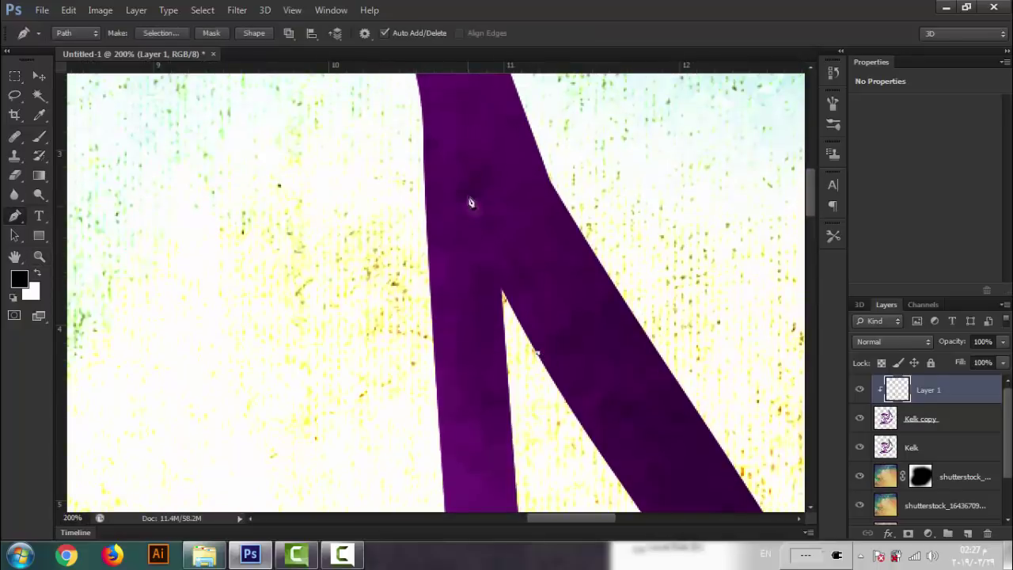
pyautogui.moveTo(423, 123); pyautogui.dragTo(432, 83)
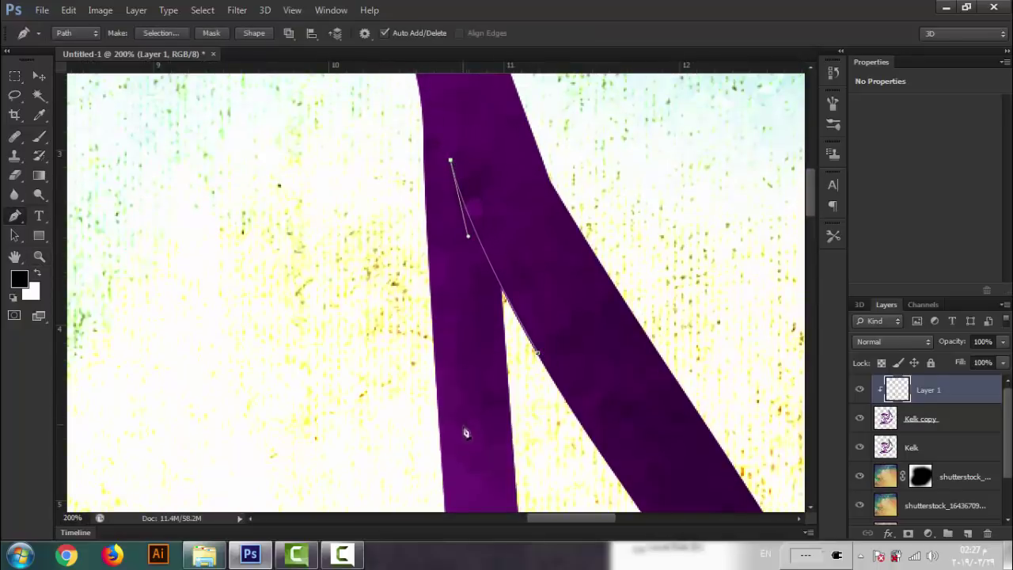
pyautogui.scroll(-5, 461, 491)
pyautogui.scroll(2, 542, 404)
pyautogui.click(556, 389)
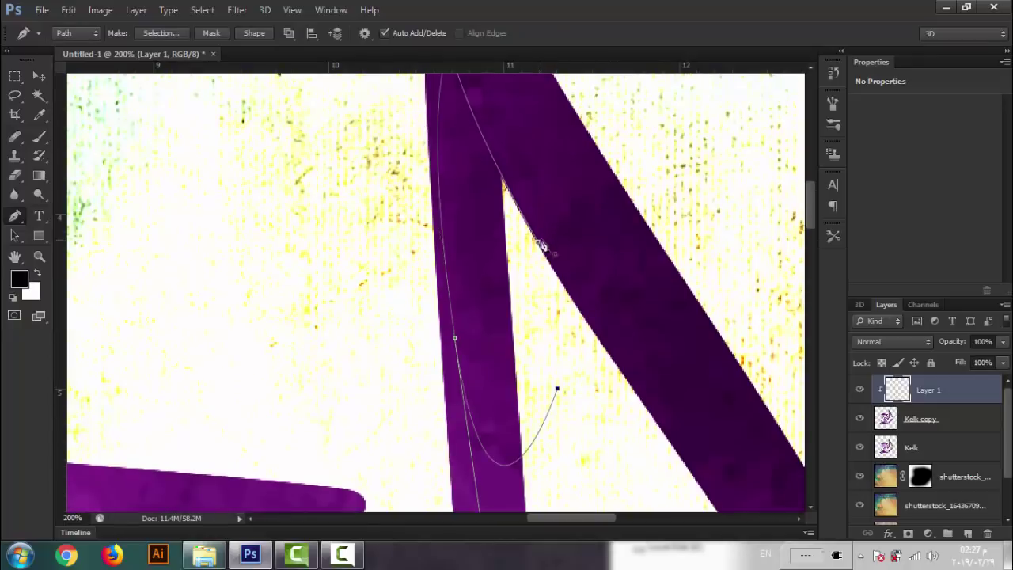
pyautogui.click(538, 240)
pyautogui.scroll(1, 538, 247)
pyautogui.hotkey('ctrl', 'Return')
# Brush a soft black shadow inside the selection on the tall vertical stroke, and clear the selection.
pyautogui.scroll(1, 309, 356)
pyautogui.click(43, 144)
pyautogui.moveTo(509, 131); pyautogui.dragTo(571, 300)
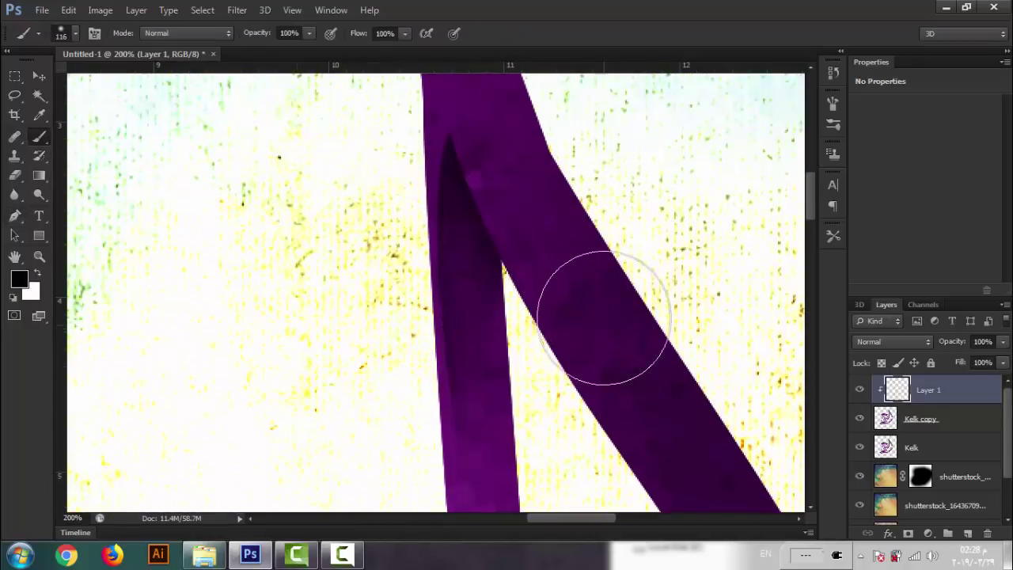
# Outline the inner bend of the و tail with a pen selection and brush a black shadow along its curve.
pyautogui.scroll(-12, 610, 339)
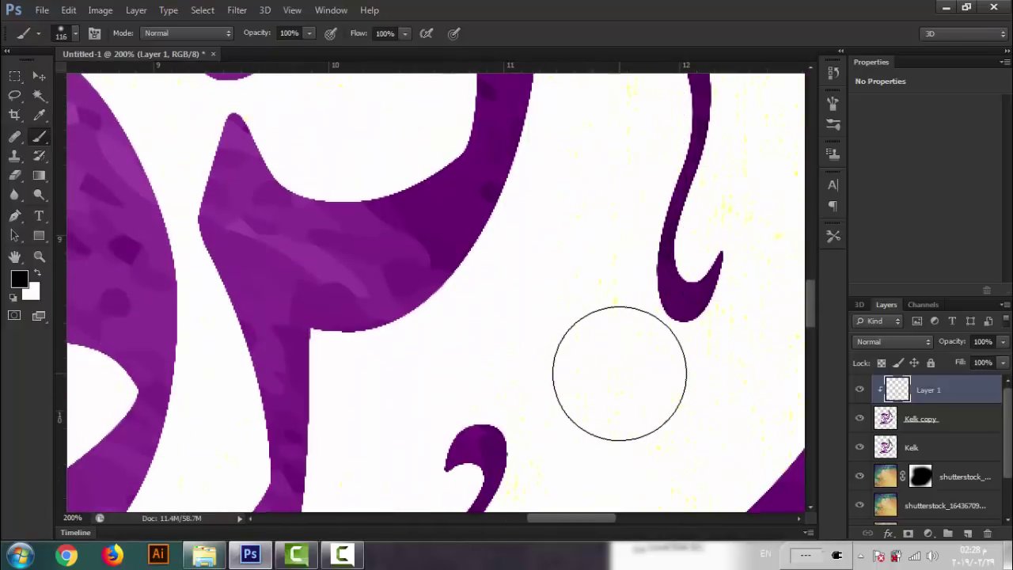
pyautogui.hotkey('ctrl', '-')
pyautogui.scroll(-2, 221, 292)
pyautogui.moveTo(388, 287); pyautogui.dragTo(543, 267)
pyautogui.click(14, 216)
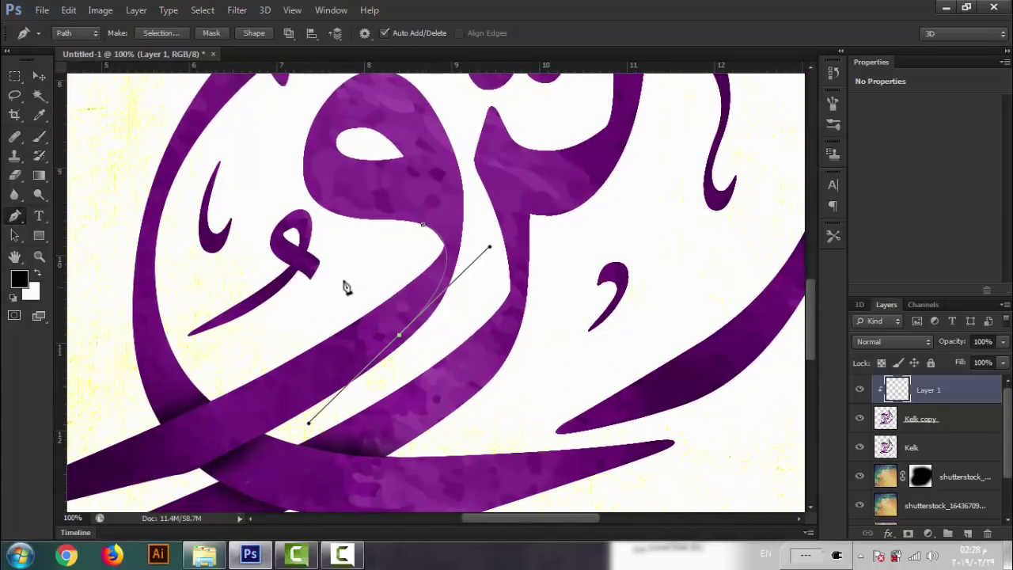
pyautogui.hotkey('ctrl', 'Return')
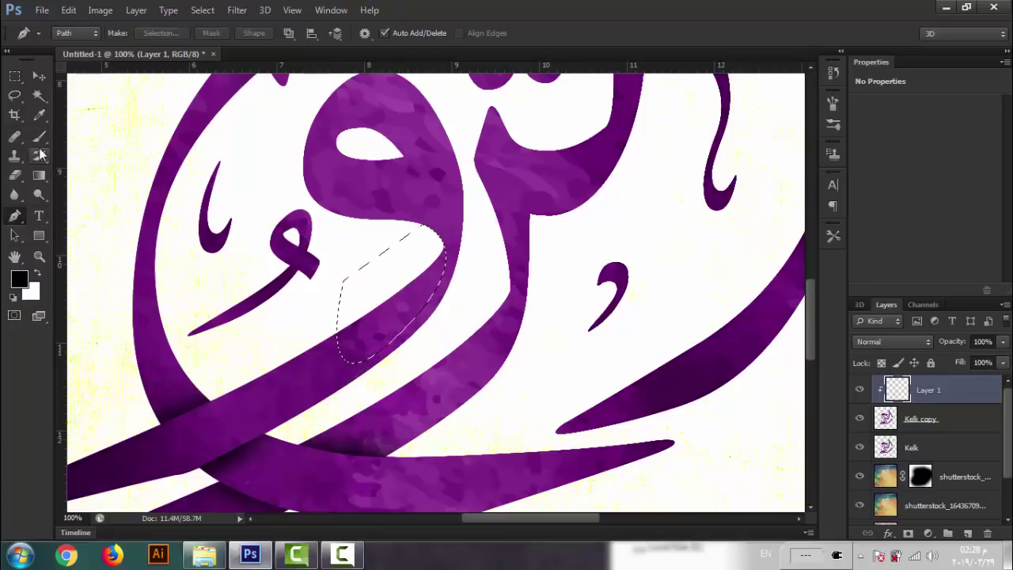
pyautogui.click(39, 136)
pyautogui.moveTo(475, 253); pyautogui.dragTo(430, 355)
pyautogui.hotkey('ctrl', 'd')
# Outline the inner bend of the ر tail with a pen selection and brush a black shadow along its curve.
pyautogui.moveTo(613, 270); pyautogui.dragTo(563, 264)
pyautogui.click(12, 220)
pyautogui.click(14, 216)
pyautogui.moveTo(391, 410); pyautogui.dragTo(298, 463)
pyautogui.moveTo(365, 352); pyautogui.dragTo(375, 344)
pyautogui.click(436, 256)
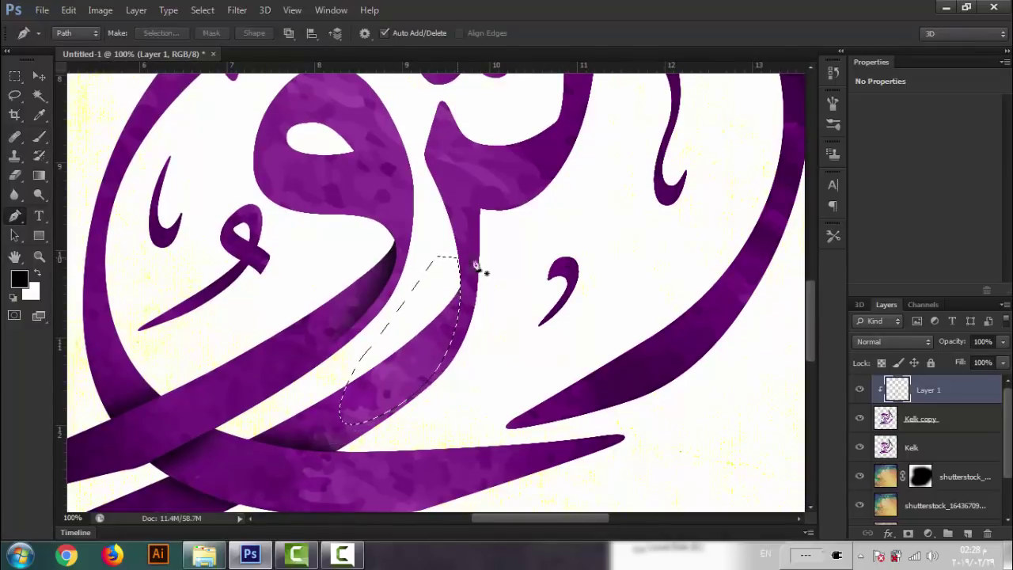
pyautogui.press('b')
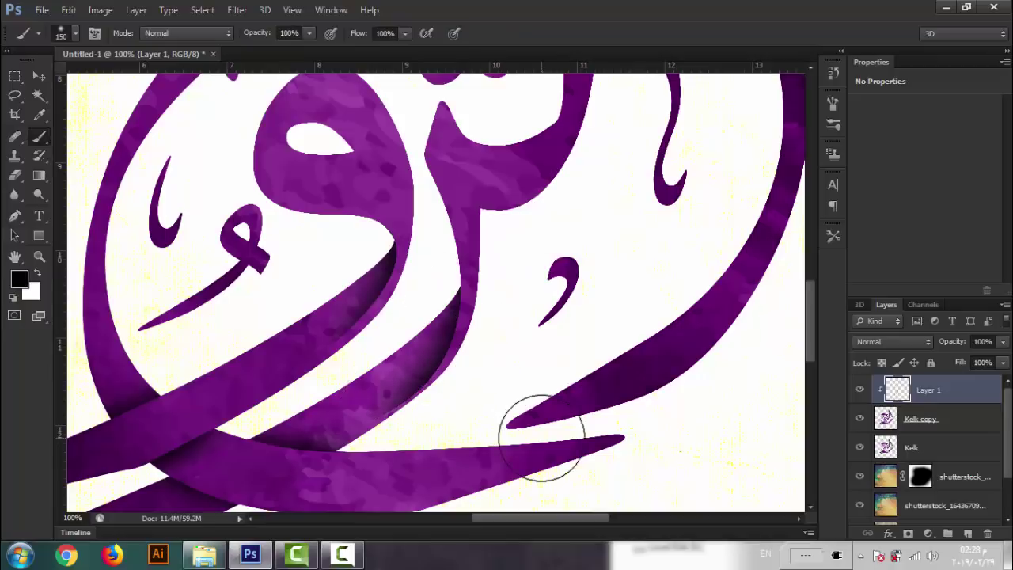
# Save the document as the Photoshop file roh inside the الروح folder on the desktop.
pyautogui.hotkey('ctrl', '0')
pyautogui.click(42, 10)
pyautogui.click(79, 190)
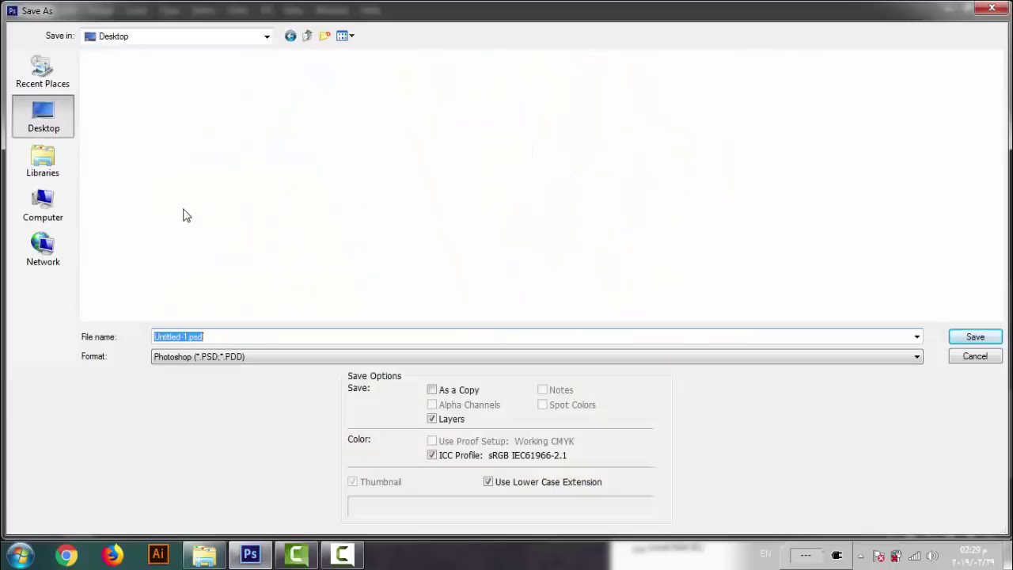
pyautogui.doubleClick(190, 124)
pyautogui.click(274, 334)
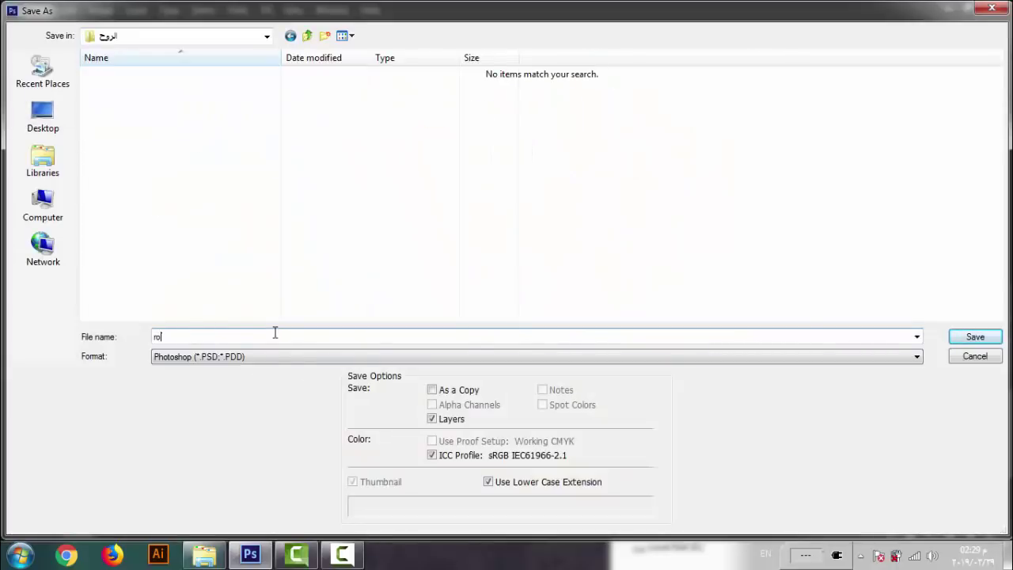
pyautogui.click(975, 337)
pyautogui.click(673, 166)
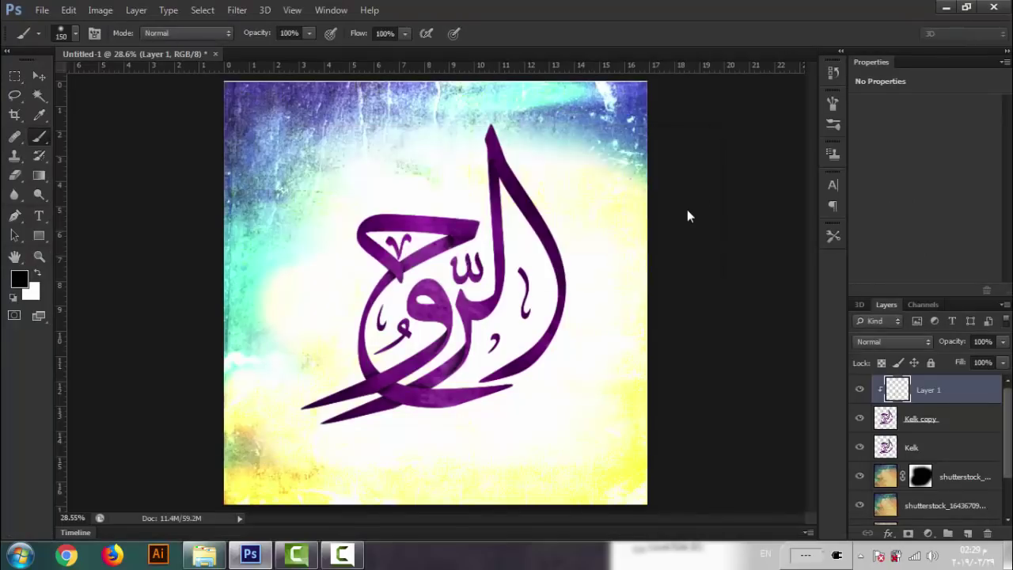
# Add a drop shadow to the Kelk layer with the Darken blend mode and a size of 35 px.
pyautogui.click(919, 449)
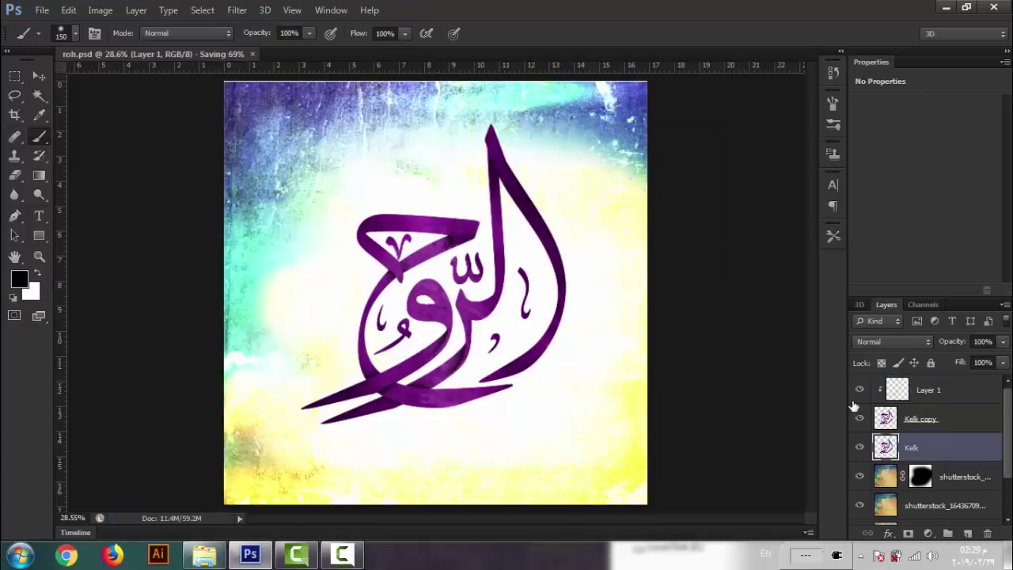
pyautogui.doubleClick(957, 447)
pyautogui.click(614, 406)
pyautogui.moveTo(769, 309); pyautogui.dragTo(785, 316)
pyautogui.click(847, 213)
pyautogui.click(803, 185)
pyautogui.moveTo(783, 310); pyautogui.dragTo(804, 316)
pyautogui.click(845, 216)
pyautogui.click(796, 57)
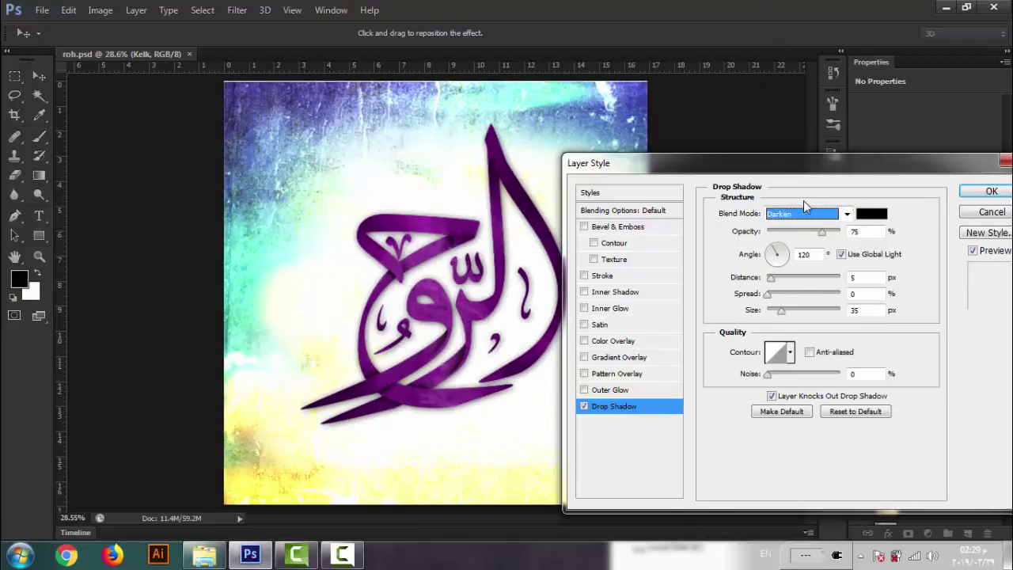
pyautogui.click(991, 191)
# Separate Kelk's drop shadow onto its own layer and warp its upper part up and to the left of the letters.
pyautogui.rightClick(989, 477)
pyautogui.click(894, 436)
pyautogui.press('Return')
pyautogui.click(69, 9)
pyautogui.moveTo(158, 287)
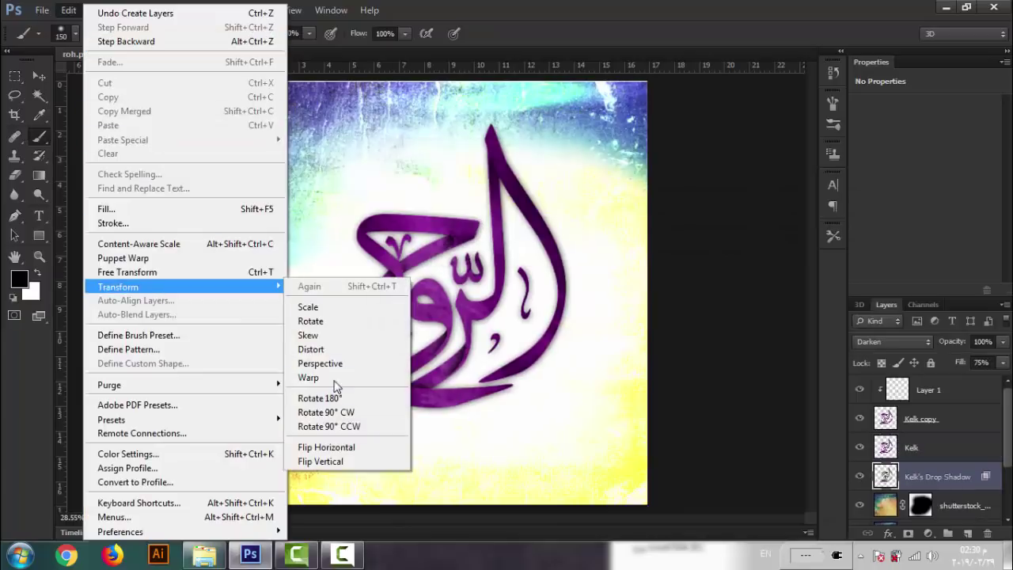
pyautogui.click(329, 378)
pyautogui.moveTo(494, 135); pyautogui.dragTo(481, 131)
pyautogui.moveTo(437, 212); pyautogui.dragTo(416, 220)
pyautogui.click(746, 34)
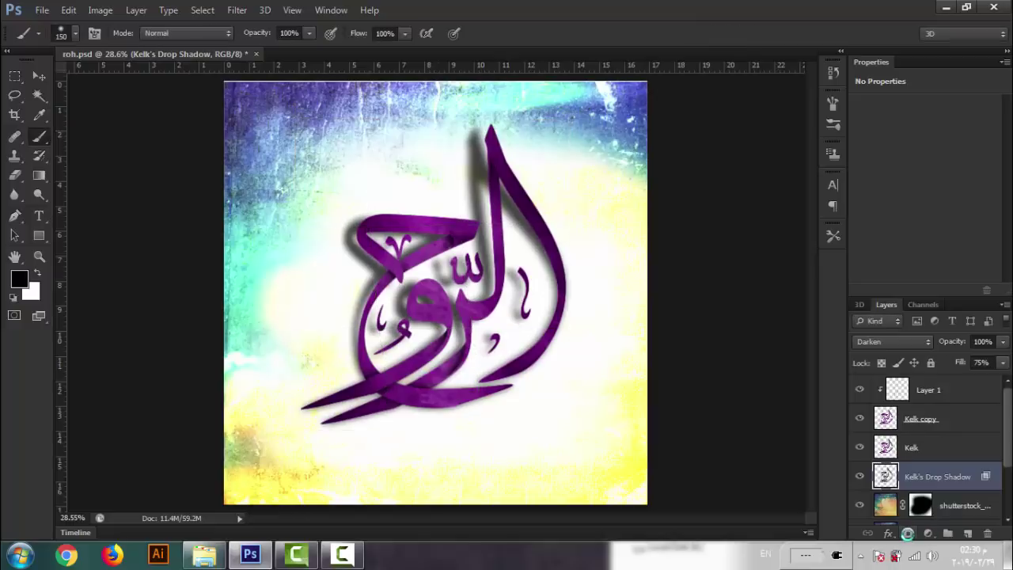
# Add a mask to the drop shadow layer and fade the shadow's upper part with a black-to-white gradient.
pyautogui.click(908, 534)
pyautogui.click(40, 176)
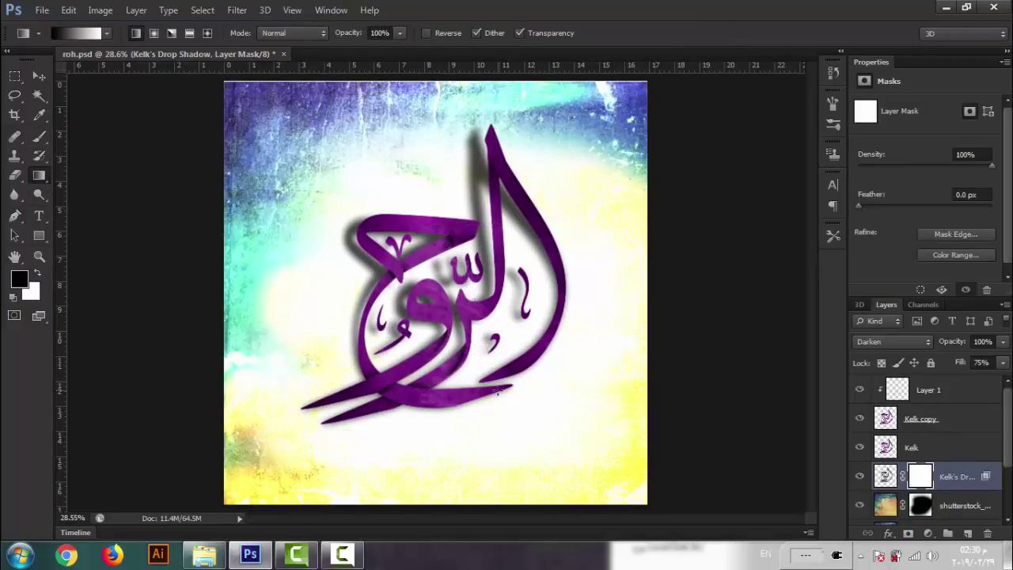
pyautogui.moveTo(497, 390); pyautogui.dragTo(498, 390)
# Create a new layer above Layer 1, set it to Overlay, and load the letters' outline as a selection.
pyautogui.click(936, 425)
pyautogui.click(964, 393)
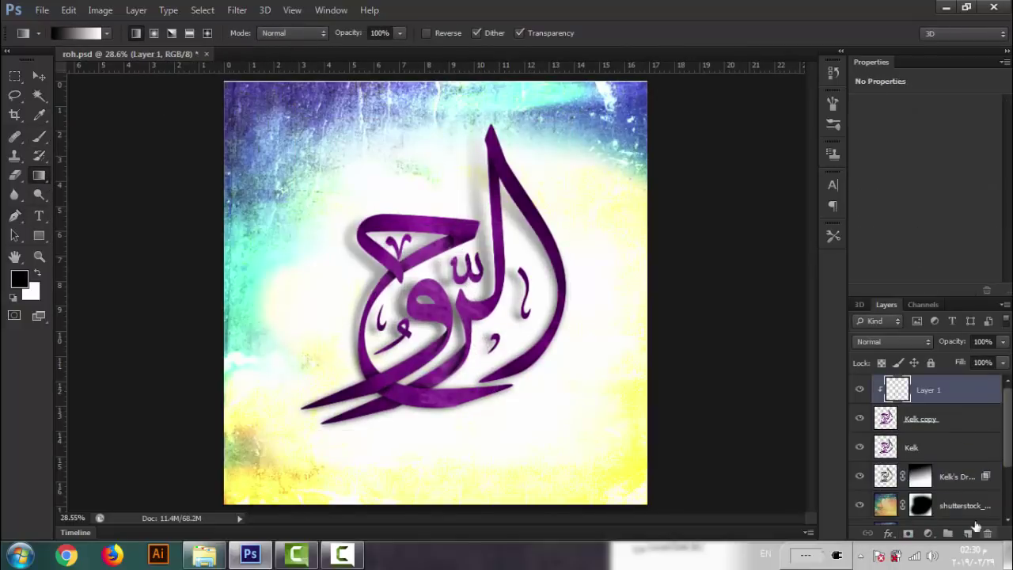
pyautogui.click(967, 532)
pyautogui.click(911, 342)
pyautogui.click(878, 186)
pyautogui.keyDown('ctrl'); pyautogui.click(886, 445); pyautogui.keyUp('ctrl')
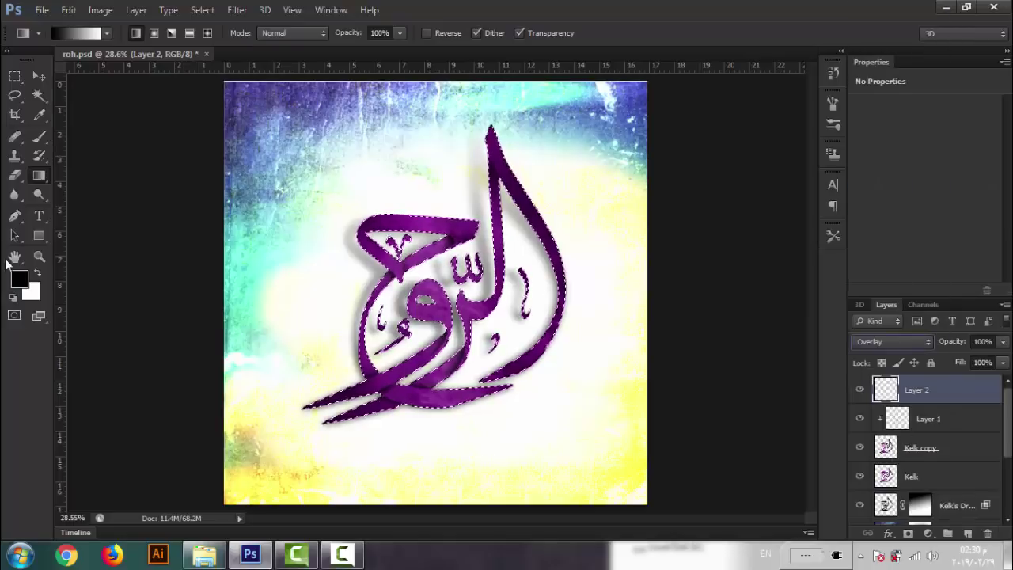
# Brush white highlights over the middle of the letters with a 500 px soft brush, and clear the selection.
pyautogui.click(37, 272)
pyautogui.click(39, 136)
pyautogui.press(']')
pyautogui.press(']')
pyautogui.press(']')
pyautogui.press(']')
pyautogui.press(']')
pyautogui.press(']')
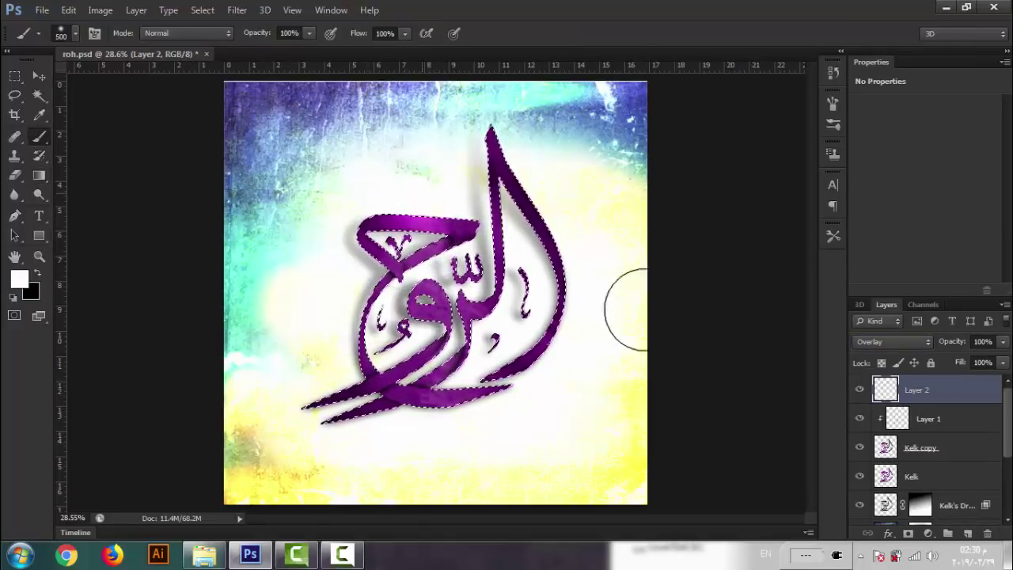
pyautogui.moveTo(431, 231); pyautogui.dragTo(428, 348)
pyautogui.hotkey('ctrl', 'd')
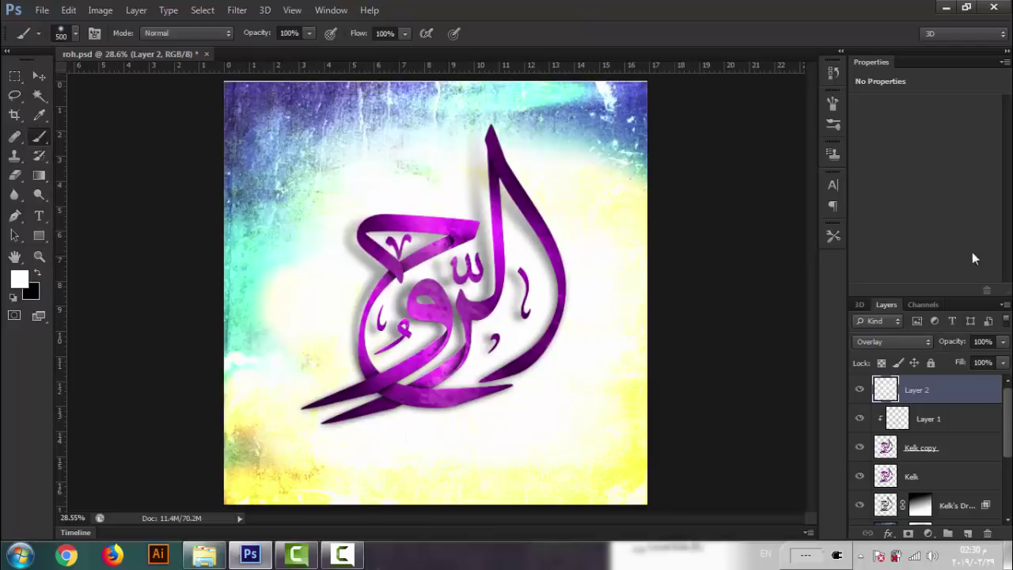
# On a new layer, select a rectangle around the calligraphy and stroke it with dark purple sampled from the letters.
pyautogui.click(14, 75)
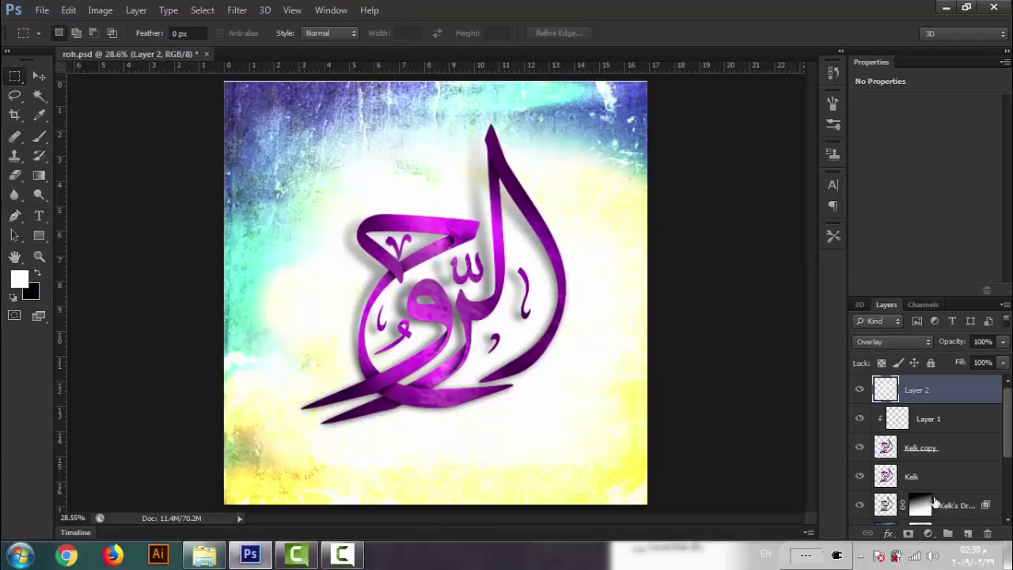
pyautogui.click(969, 532)
pyautogui.moveTo(593, 128); pyautogui.dragTo(301, 423)
pyautogui.click(252, 384)
pyautogui.click(68, 9)
pyautogui.click(102, 224)
pyautogui.click(467, 176)
pyautogui.click(443, 394)
pyautogui.click(507, 371)
pyautogui.click(896, 211)
pyautogui.click(592, 139)
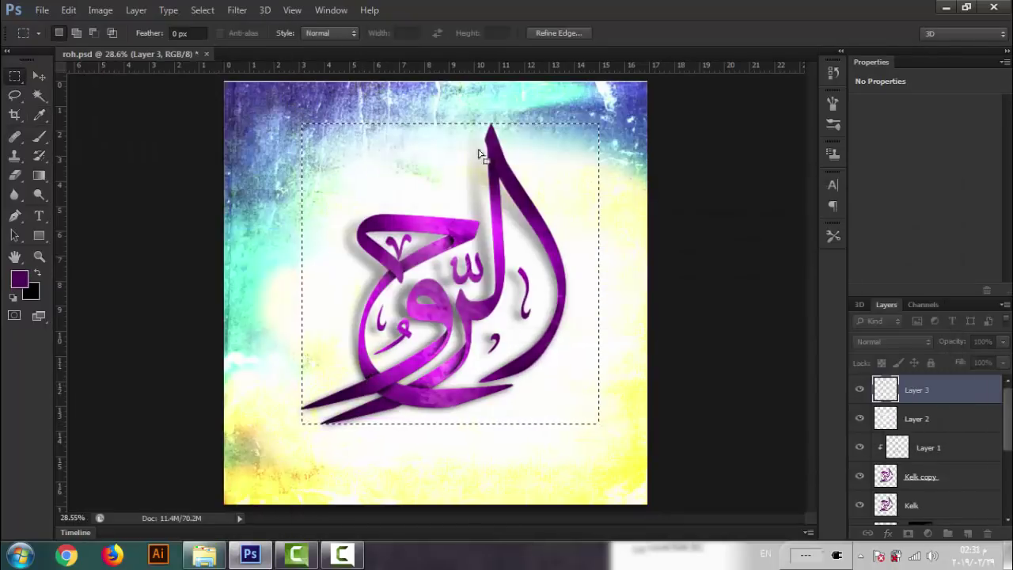
# Scale the purple frame to about 89% width and 81% height so its upper edge crosses the tall letters.
pyautogui.click(39, 257)
pyautogui.click(576, 276)
pyautogui.click(573, 278)
pyautogui.click(33, 77)
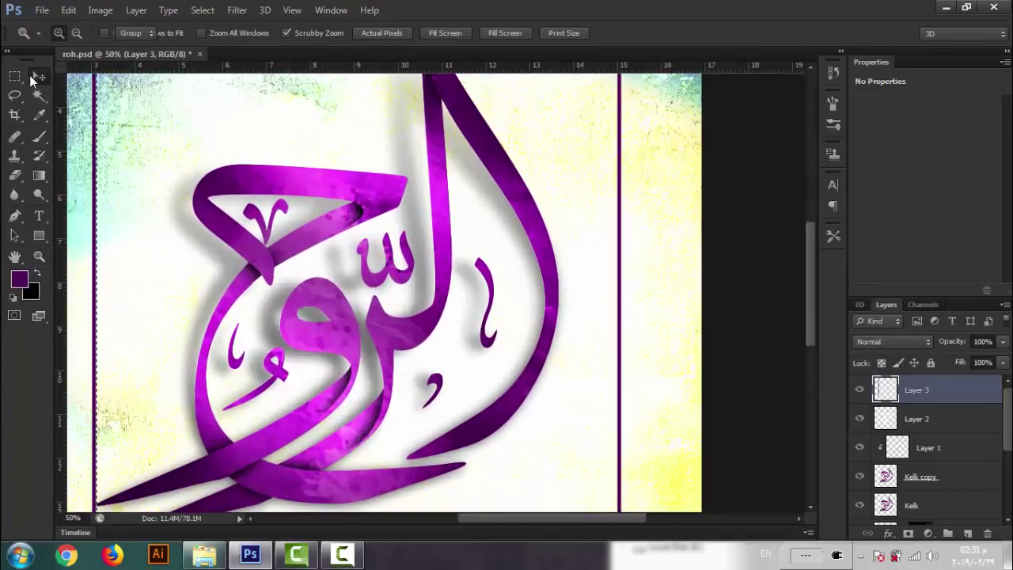
pyautogui.click(612, 273)
pyautogui.click(481, 217)
pyautogui.click(39, 256)
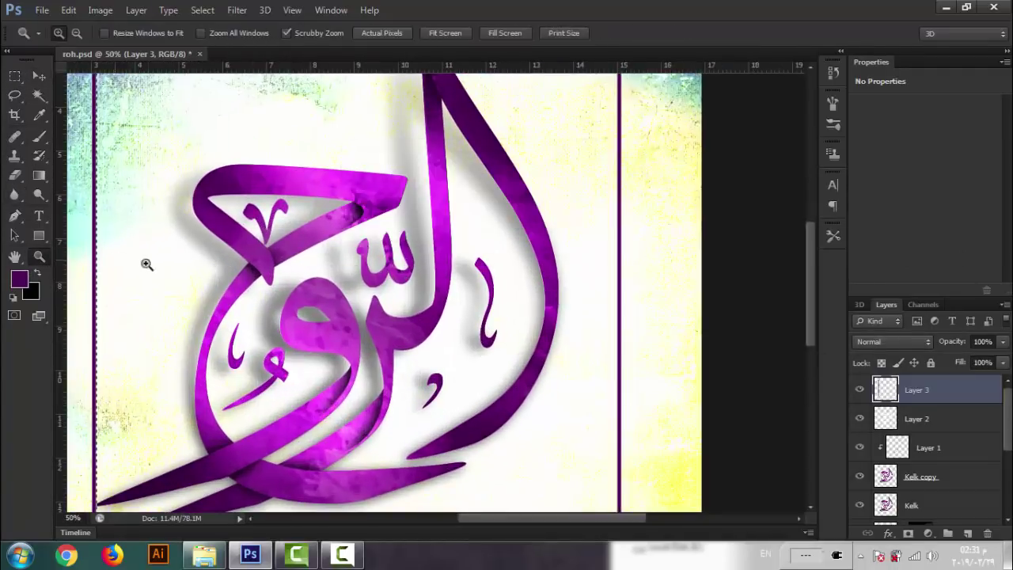
pyautogui.press('v')
pyautogui.moveTo(619, 272); pyautogui.dragTo(558, 278)
pyautogui.hotkey('ctrl', '0')
pyautogui.moveTo(449, 131); pyautogui.dragTo(440, 184)
pyautogui.press('z')
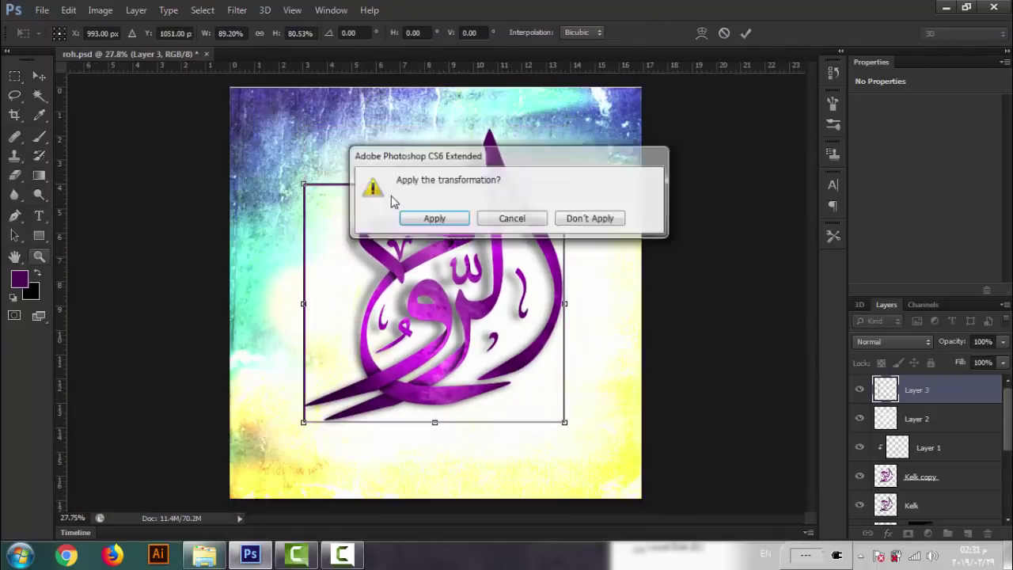
pyautogui.click(413, 219)
# Erase the part of the frame's upper edge that crosses the tall letters, and clear the selection.
pyautogui.click(519, 208)
pyautogui.press('m')
pyautogui.moveTo(452, 145); pyautogui.dragTo(527, 200)
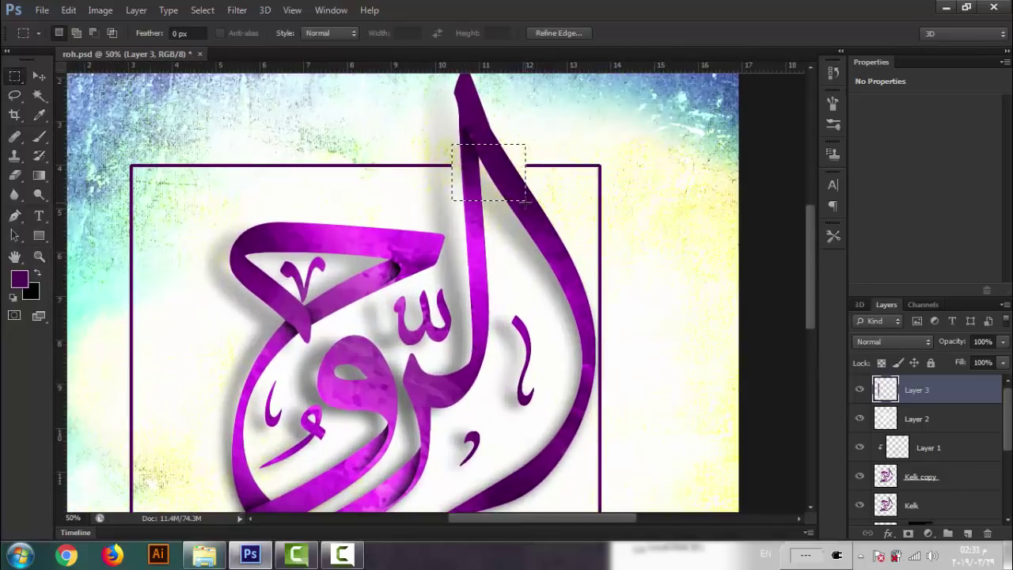
pyautogui.hotkey('ctrl', 'd')
pyautogui.hotkey('ctrl', '0')
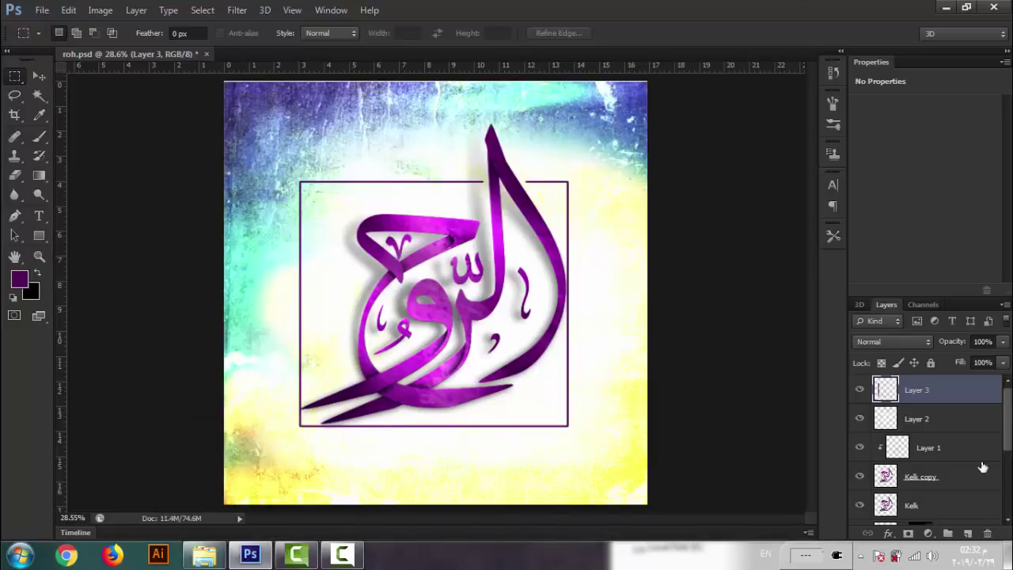
# Create a new layer beneath Kelk's drop shadow and select the rectangular area inside the frame.
pyautogui.scroll(-4, 938, 459)
pyautogui.click(949, 452)
pyautogui.click(968, 534)
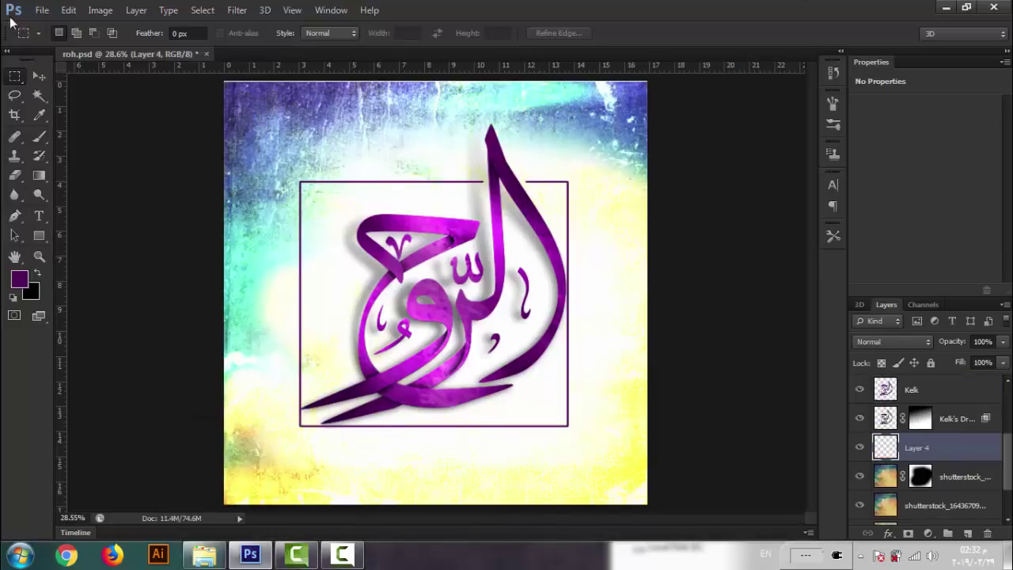
pyautogui.moveTo(299, 182); pyautogui.dragTo(567, 425)
# Fill the selected area with a pattern fill layer using the teal and brown floral pattern at an enlarged scale.
pyautogui.click(927, 532)
pyautogui.click(901, 245)
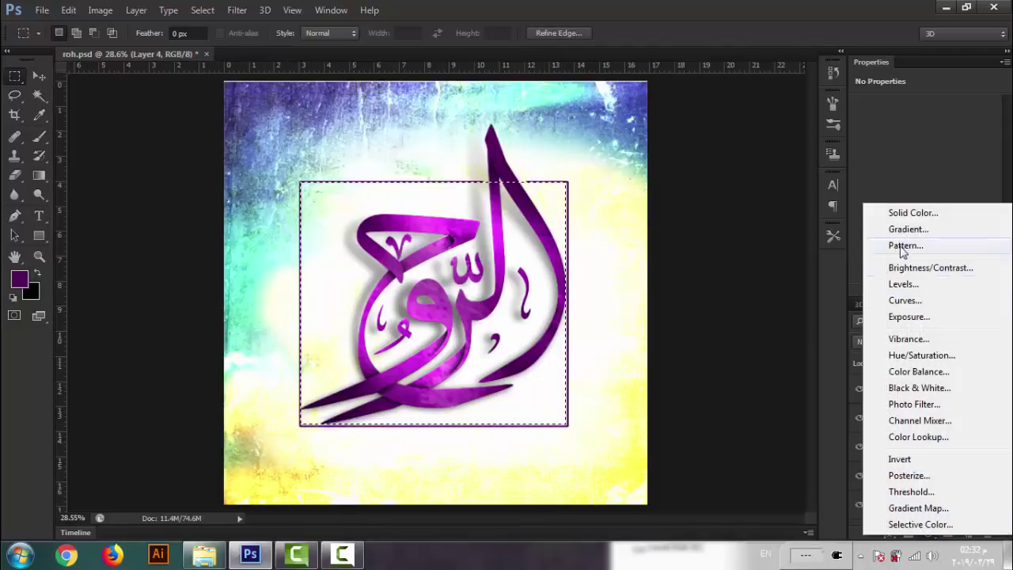
pyautogui.click(664, 189)
pyautogui.click(628, 305)
pyautogui.click(640, 283)
pyautogui.click(640, 282)
pyautogui.scroll(-5, 651, 290)
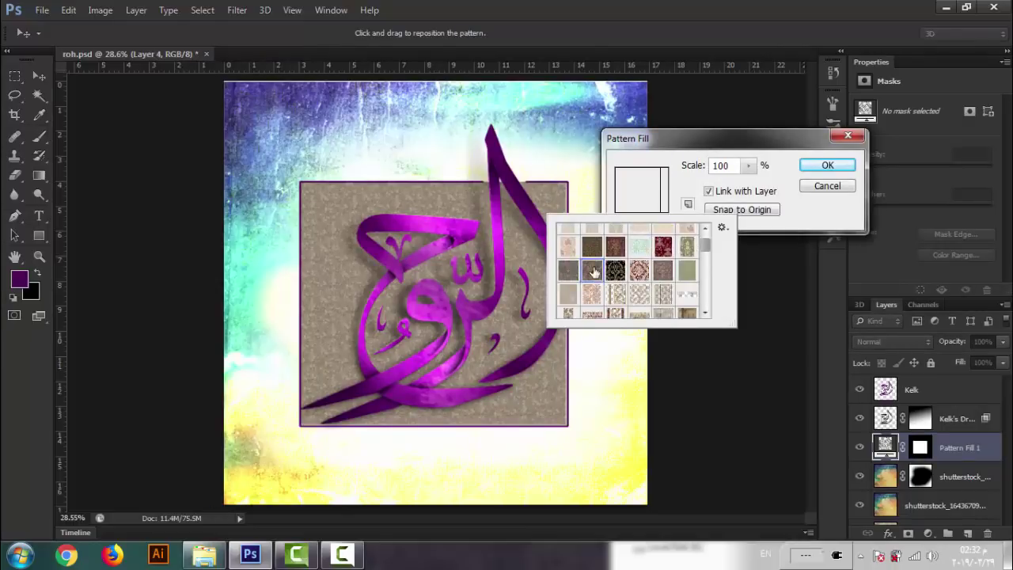
pyautogui.click(594, 271)
pyautogui.scroll(-7, 595, 269)
pyautogui.click(597, 255)
pyautogui.click(597, 260)
pyautogui.click(747, 165)
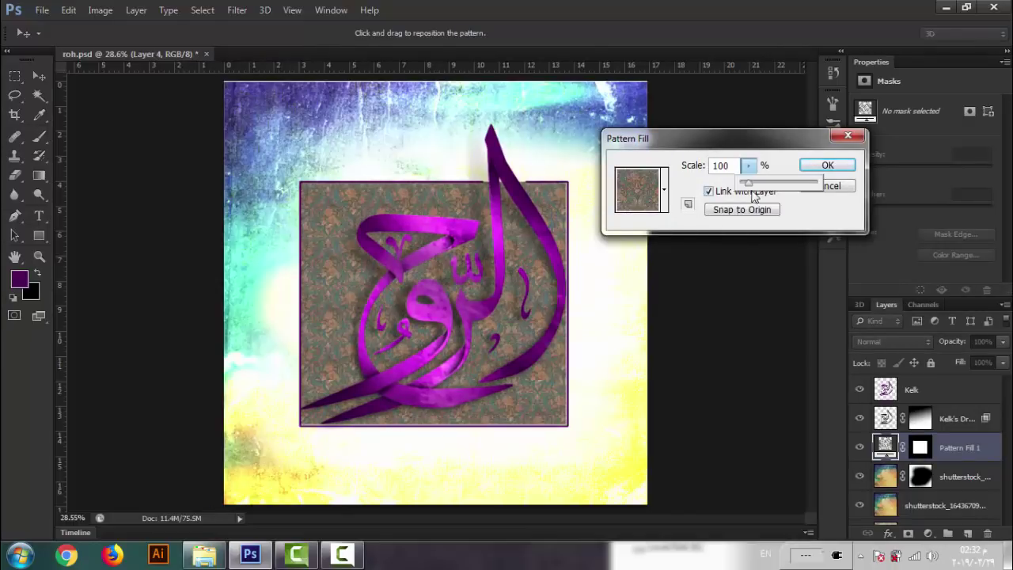
pyautogui.moveTo(753, 184); pyautogui.dragTo(773, 190)
pyautogui.click(827, 165)
# Try out different blend modes such as Color and Pin Light on the pattern fill layer.
pyautogui.click(893, 341)
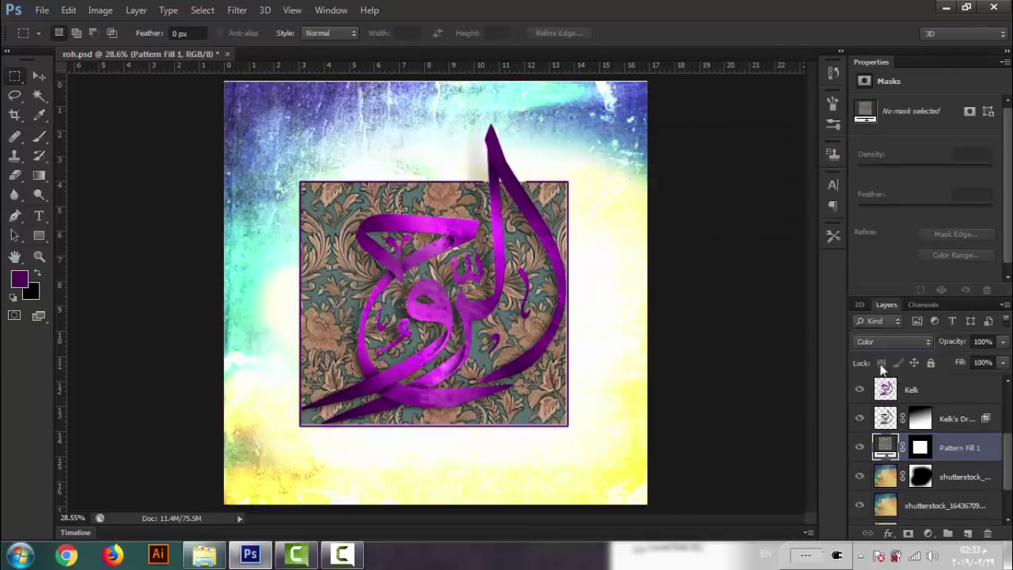
pyautogui.click(874, 366)
pyautogui.press('Up')
pyautogui.press('Up')
pyautogui.press('Up')
pyautogui.press('Up')
pyautogui.press('Up')
pyautogui.press('Up')
pyautogui.press('Up')
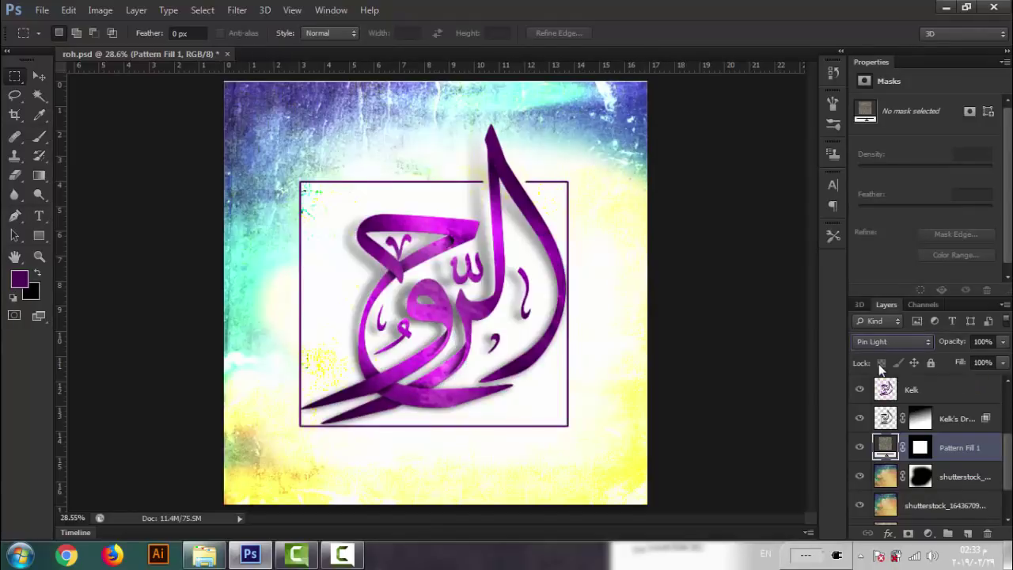
pyautogui.press('Up')
pyautogui.press('Up')
pyautogui.press('Up')
pyautogui.press('Up')
pyautogui.press('Up')
pyautogui.press('Up')
pyautogui.press('Up')
pyautogui.press('Up')
pyautogui.press('Up')
pyautogui.press('Up')
pyautogui.press('Up')
pyautogui.press('Up')
# Lower the pattern fill layer's opacity to 21%.
pyautogui.press('Tab')
pyautogui.write('22')
pyautogui.press('Return')
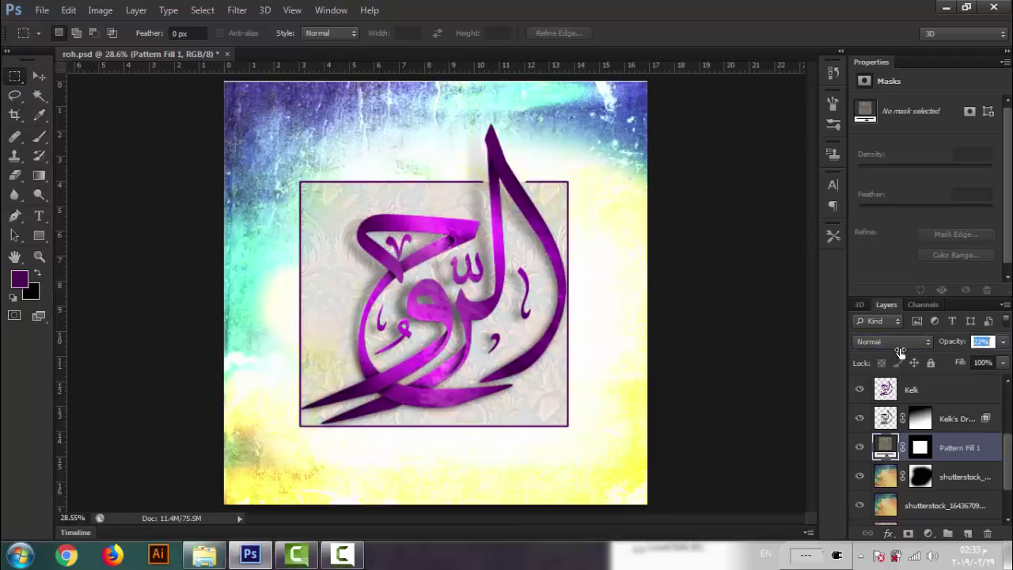
pyautogui.moveTo(899, 351); pyautogui.dragTo(898, 352)
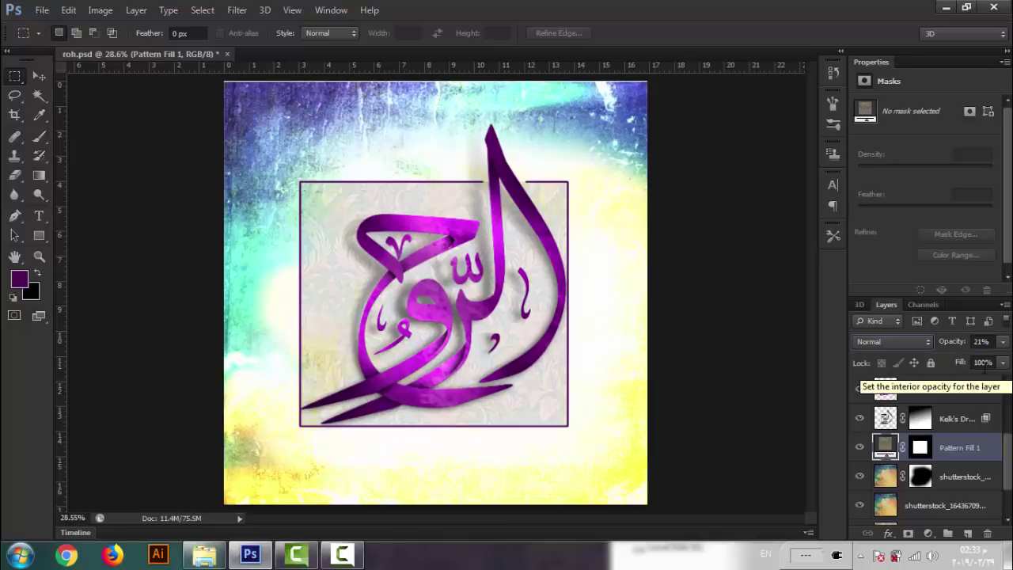
# Add a drop shadow to the frame on Layer 3 and separate it onto its own layer.
pyautogui.scroll(3, 934, 443)
pyautogui.click(950, 387)
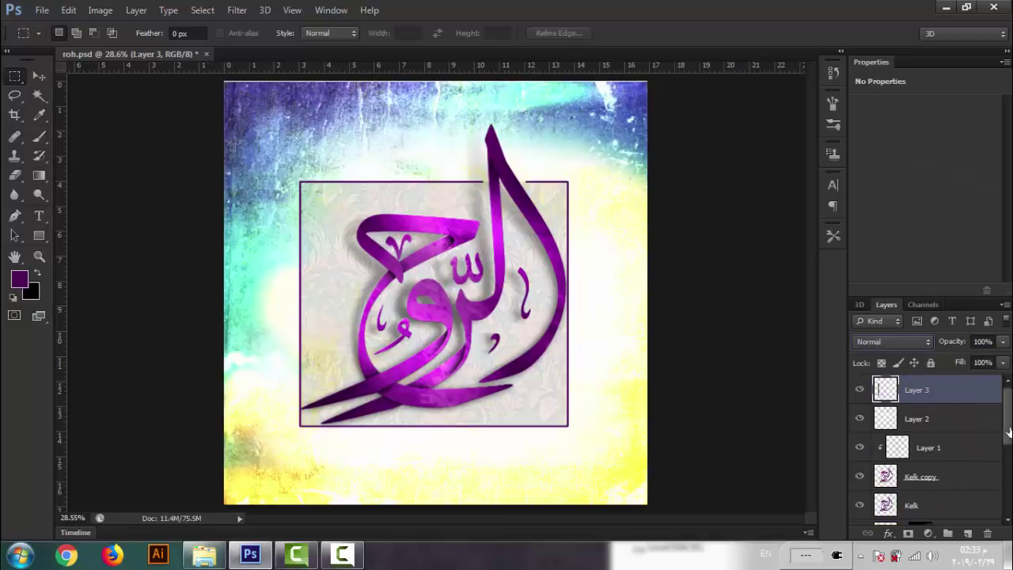
pyautogui.doubleClick(981, 387)
pyautogui.click(613, 406)
pyautogui.click(991, 191)
pyautogui.rightClick(918, 412)
pyautogui.click(918, 380)
pyautogui.press('Return')
# Warp the frame's shadow layer, pulling its upper-left corner and edges inward and bending its lower-right corner outside the frame.
pyautogui.click(938, 418)
pyautogui.click(68, 9)
pyautogui.moveTo(158, 285)
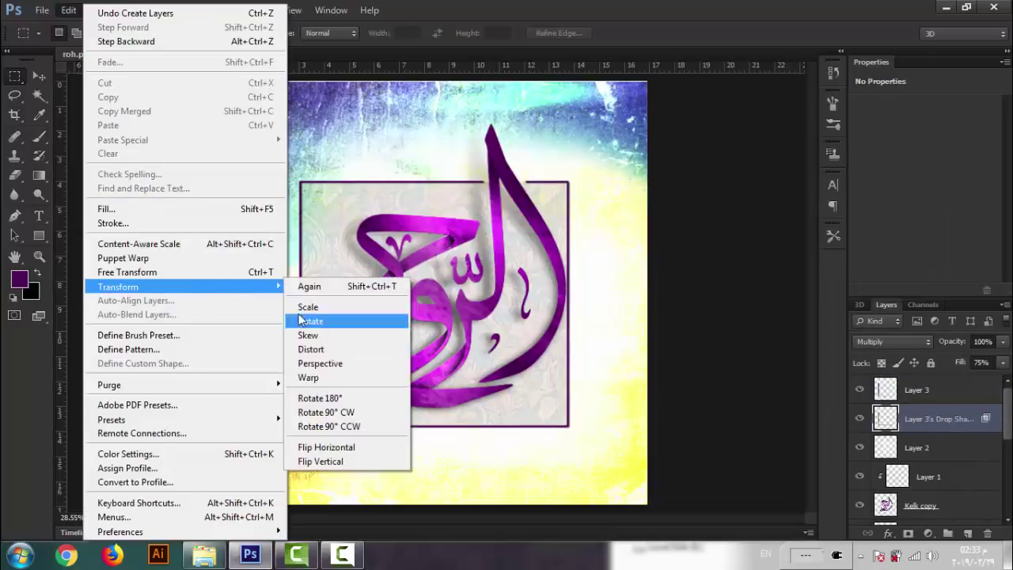
pyautogui.click(317, 384)
pyautogui.moveTo(301, 182); pyautogui.dragTo(308, 192)
pyautogui.moveTo(571, 429)
pyautogui.mouseDown()
pyautogui.moveTo(565, 439)
pyautogui.moveTo(560, 425)
pyautogui.moveTo(564, 444)
pyautogui.moveTo(561, 427)
pyautogui.mouseUp()
pyautogui.moveTo(390, 183); pyautogui.dragTo(392, 192)
pyautogui.moveTo(304, 270); pyautogui.dragTo(313, 272)
pyautogui.click(39, 257)
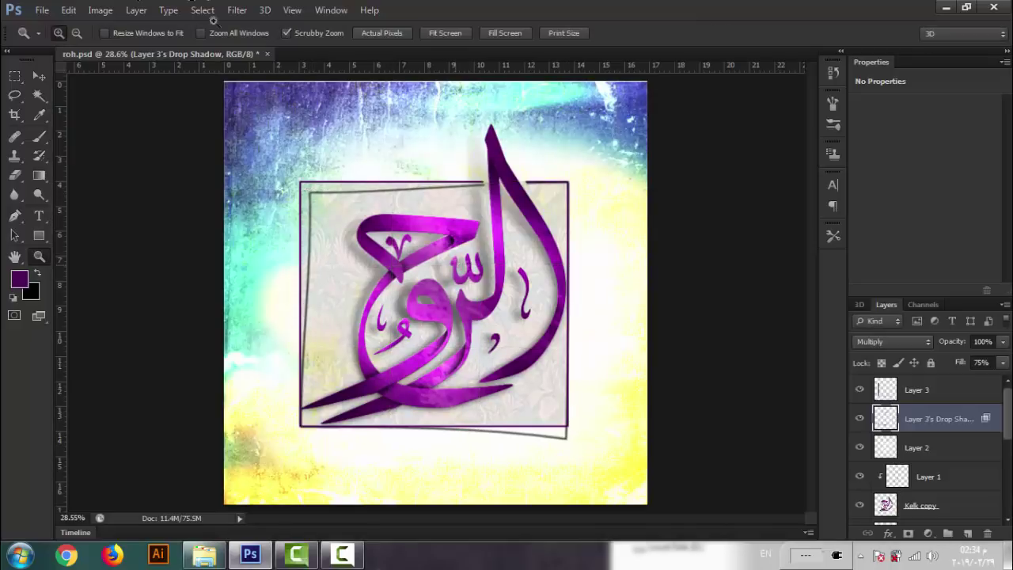
# Soften the frame's warped shadow with a Gaussian Blur.
pyautogui.click(237, 10)
pyautogui.moveTo(316, 160)
pyautogui.click(470, 267)
pyautogui.moveTo(583, 507); pyautogui.dragTo(590, 509)
pyautogui.click(714, 305)
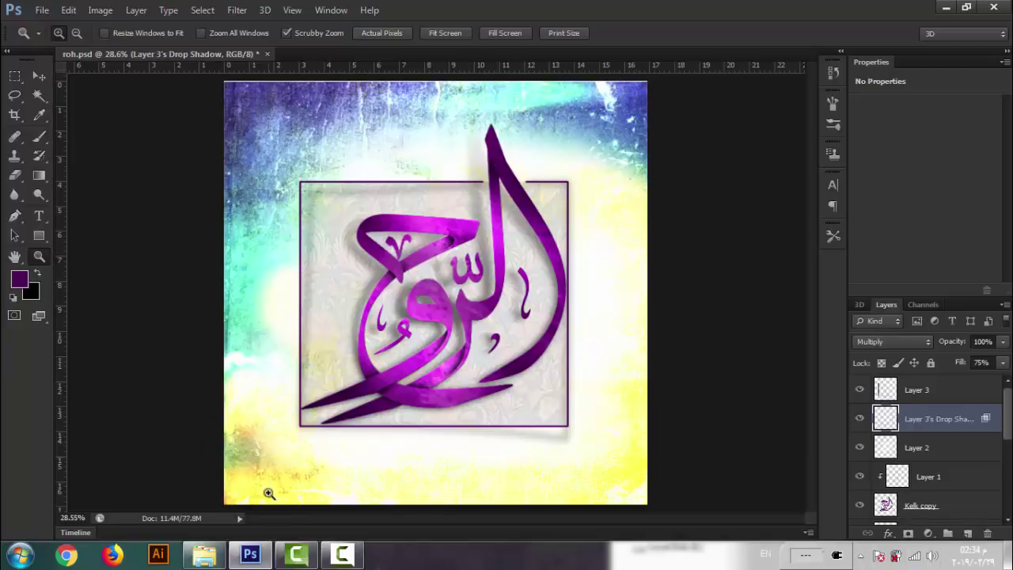
# Place the "girl jumping against sunset sky 3001" picture, rotated over the artwork's upper-left area, directly above the Pattern Fill 1 layer.
pyautogui.click(204, 554)
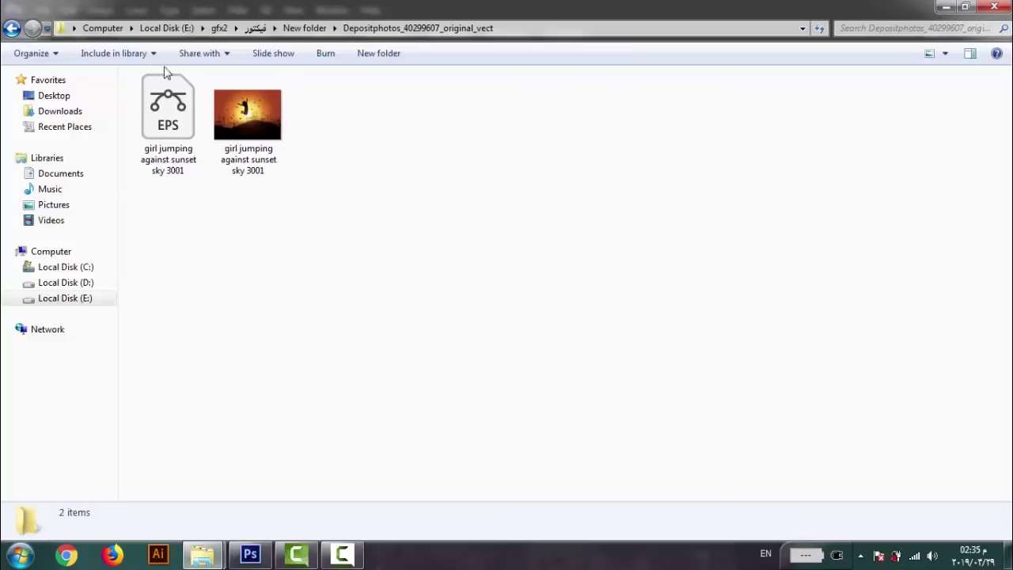
pyautogui.doubleClick(280, 135)
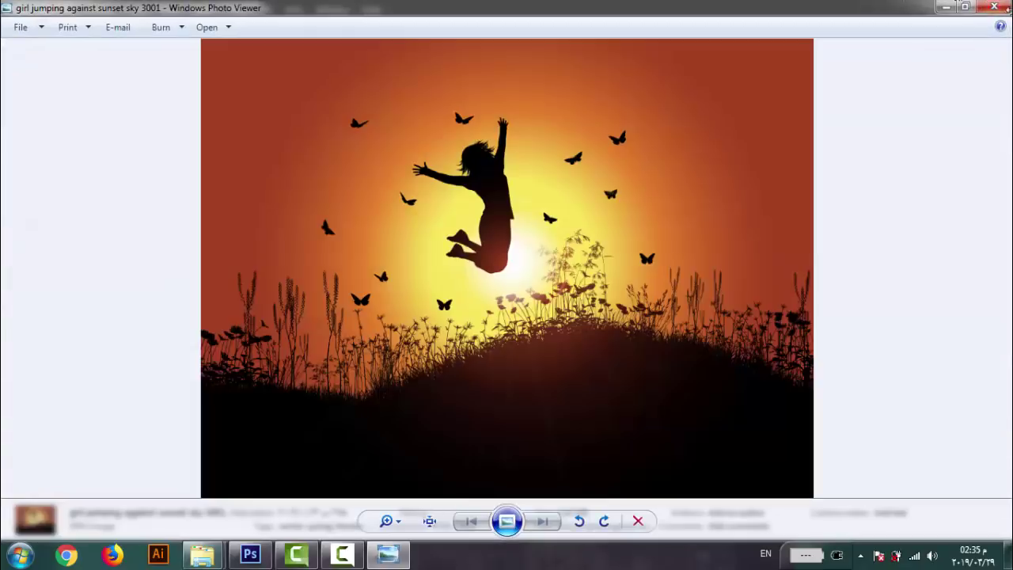
pyautogui.click(992, 9)
pyautogui.moveTo(253, 119); pyautogui.dragTo(420, 352)
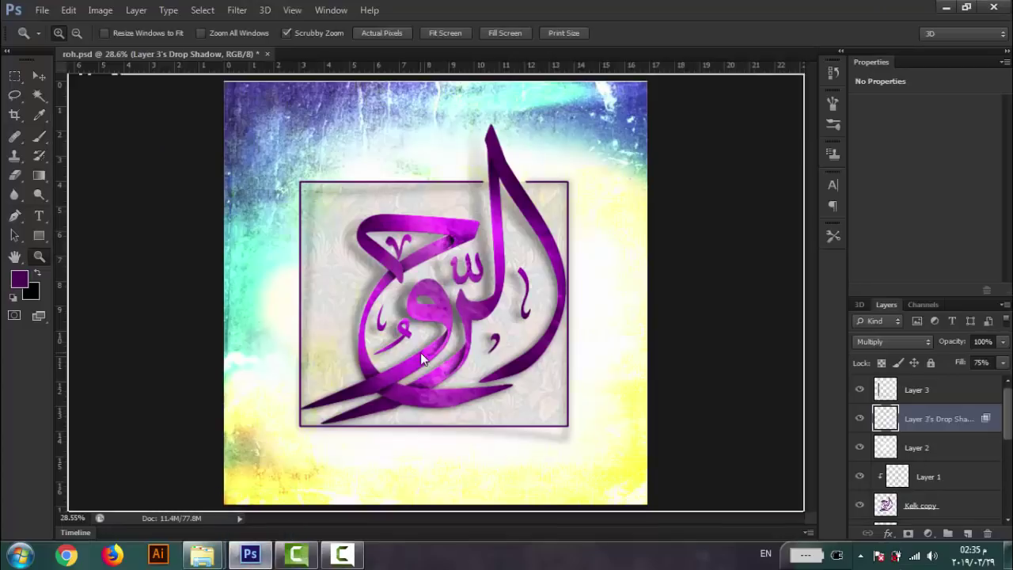
pyautogui.moveTo(435, 257); pyautogui.dragTo(355, 201)
pyautogui.moveTo(974, 424); pyautogui.dragTo(946, 409)
# Set the girl jumping image layer's blending mode to Screen and rasterize the layer.
pyautogui.click(910, 342)
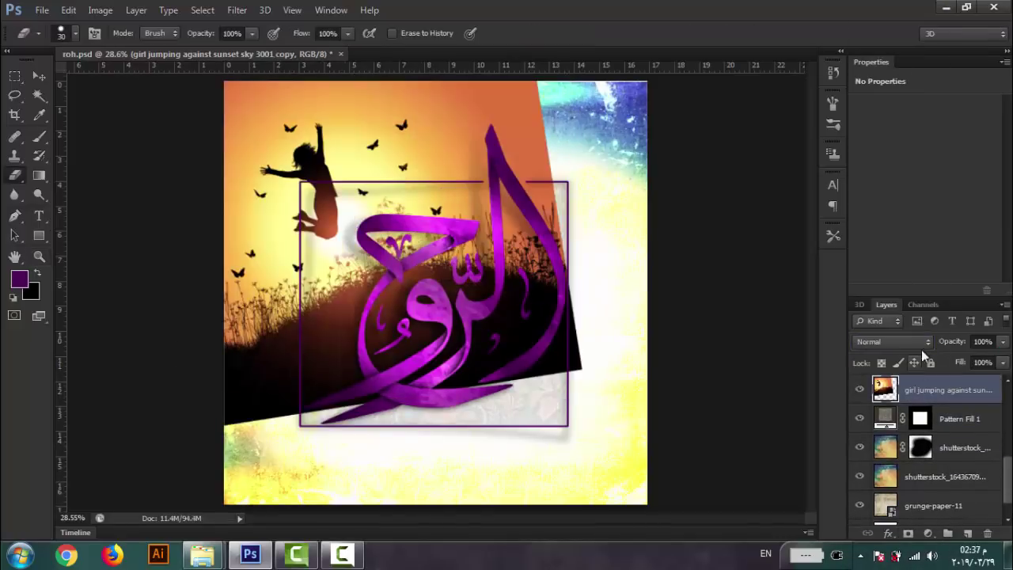
pyautogui.click(892, 341)
pyautogui.press('Escape')
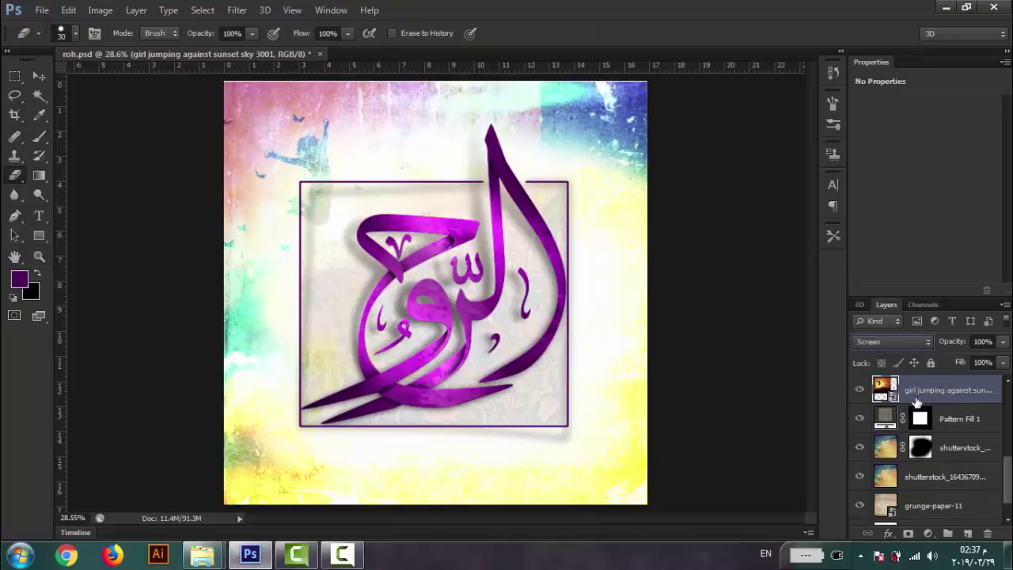
pyautogui.rightClick(934, 394)
pyautogui.click(651, 209)
# Add a layer mask to the girl jumping image and paint out its hard edges and hill, keeping the girl's silhouette.
pyautogui.click(908, 534)
pyautogui.click(39, 137)
pyautogui.moveTo(542, 163)
pyautogui.mouseDown()
pyautogui.moveTo(555, 141)
pyautogui.moveTo(158, 263)
pyautogui.moveTo(254, 64)
pyautogui.mouseUp()
pyautogui.moveTo(348, 89)
pyautogui.mouseDown()
pyautogui.moveTo(447, 252)
pyautogui.moveTo(356, 376)
pyautogui.mouseUp()
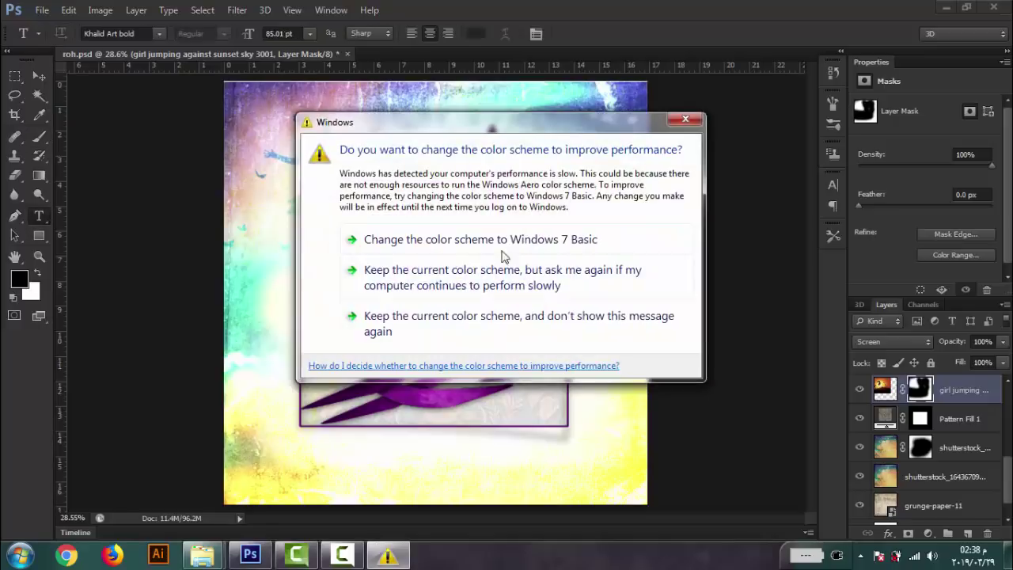
# Dismiss the Windows color scheme prompt and start a text line below the frame's lower-right corner.
pyautogui.click(685, 123)
pyautogui.click(570, 468)
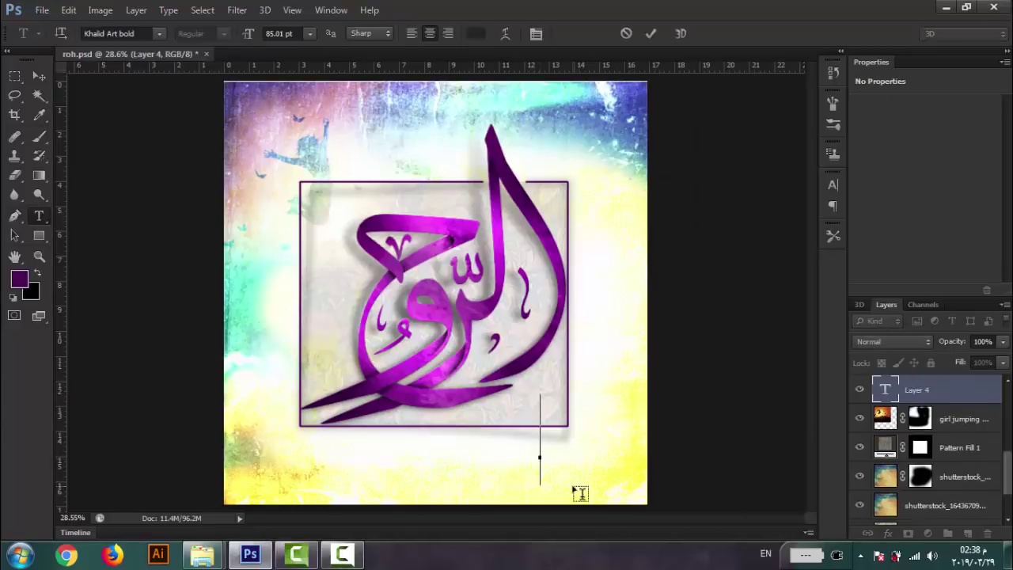
pyautogui.write(';,kd')
pyautogui.press('BackSpace')
pyautogui.press('BackSpace')
pyautogui.press('BackSpace')
pyautogui.press('BackSpace')
# Enter the Arabic text "كوني لي ماء" and set its font size to 33.01 pt.
pyautogui.hotkey('alt', 'shift')
pyautogui.write('كوني لي')
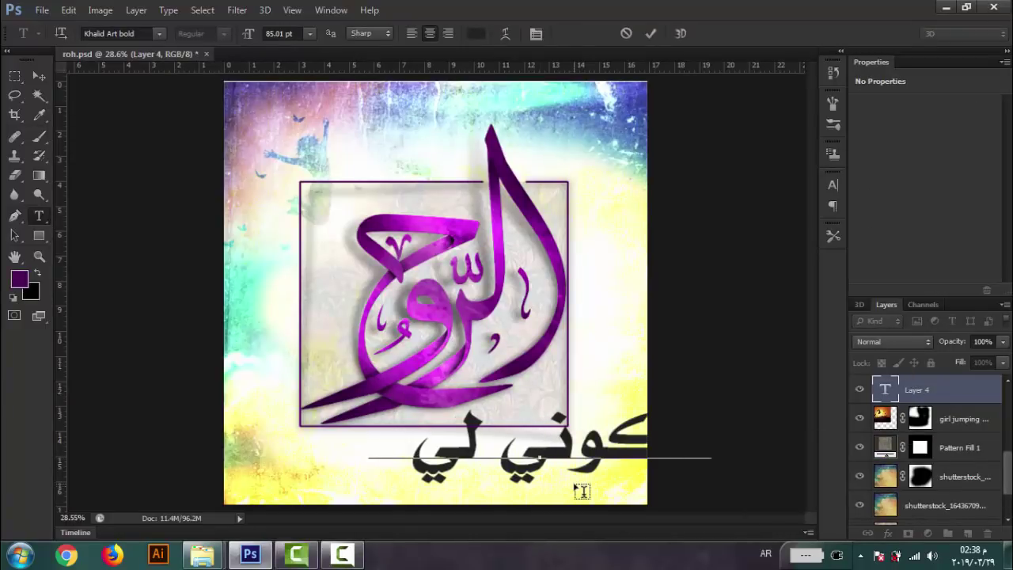
pyautogui.write(' ماء')
pyautogui.hotkey('ctrl', 'a')
pyautogui.moveTo(248, 34); pyautogui.dragTo(209, 42)
# Continue the Arabic text line with the words "حتى ينبت عشب الروح".
pyautogui.click(470, 448)
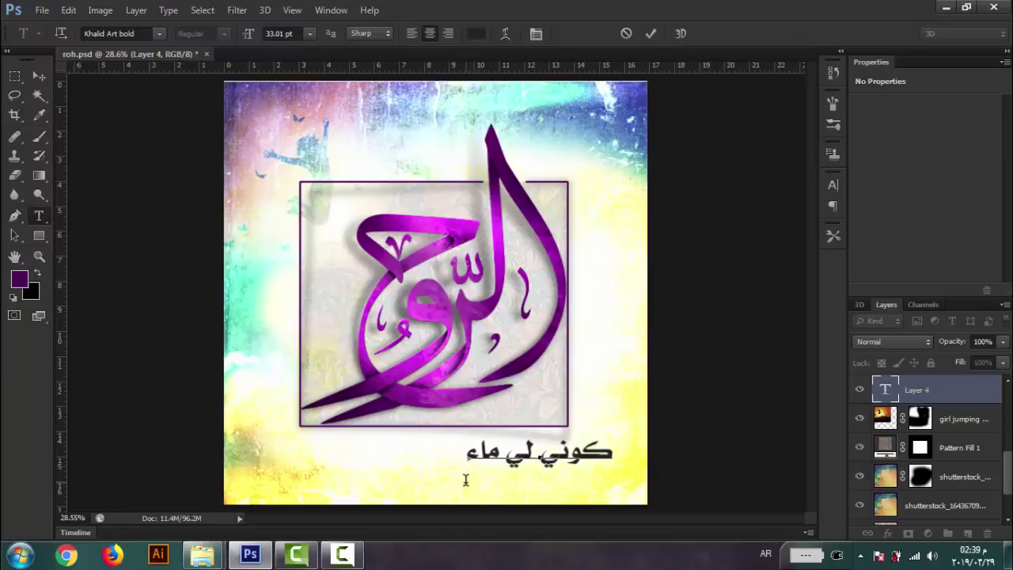
pyautogui.write('حتى ينبت عش')
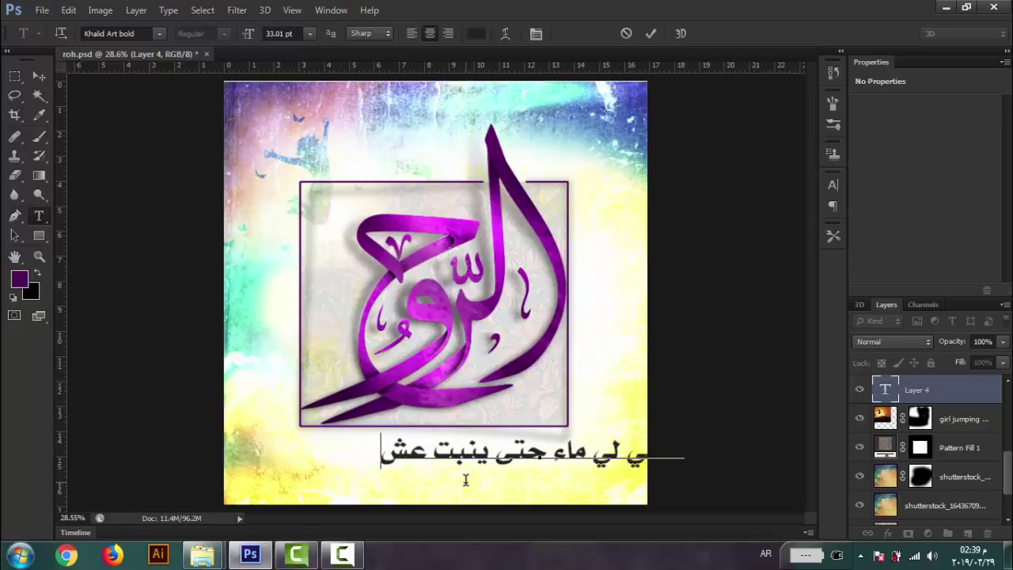
pyautogui.write('ب')
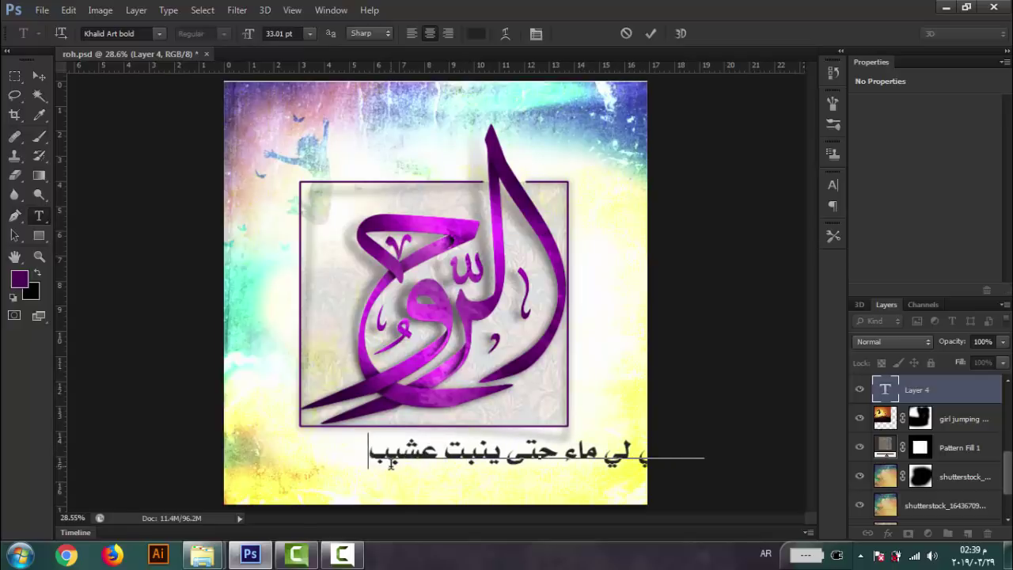
pyautogui.write(' الروح')
# Set the whole text line to 21.01 pt and center it below the frame.
pyautogui.hotkey('ctrl', 'a')
pyautogui.click(237, 39)
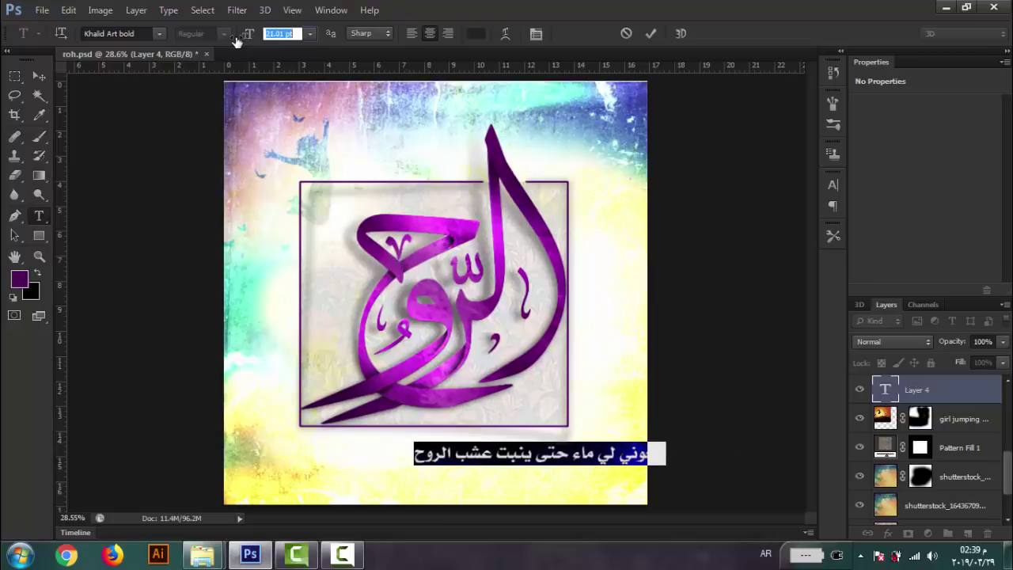
pyautogui.moveTo(418, 425); pyautogui.dragTo(402, 407)
# Color the text line blue (#4668a5), sampled from the artwork's upper-right background.
pyautogui.click(348, 452)
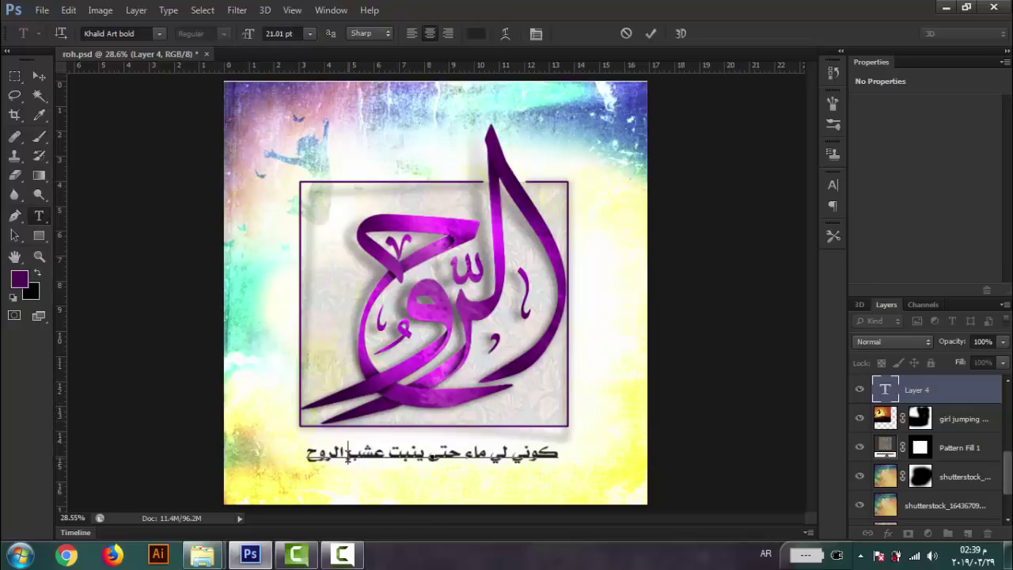
pyautogui.moveTo(348, 455); pyautogui.dragTo(611, 465)
pyautogui.click(474, 38)
pyautogui.click(320, 147)
pyautogui.click(590, 116)
pyautogui.click(638, 135)
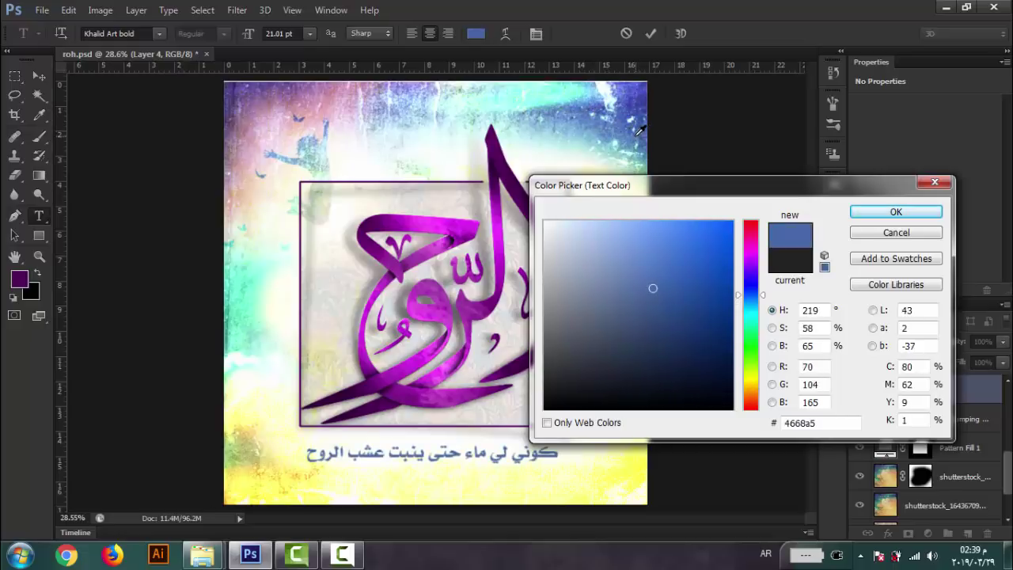
pyautogui.click(879, 213)
# Set the text line's font size to 20.01 pt and move it slightly up toward the frame.
pyautogui.moveTo(249, 38); pyautogui.dragTo(247, 38)
pyautogui.moveTo(422, 410); pyautogui.dragTo(422, 401)
pyautogui.moveTo(246, 36); pyautogui.dragTo(247, 36)
# Change the last word, الروح, to the ABUHMEDA FREE font at 32.01 pt.
pyautogui.moveTo(349, 448); pyautogui.dragTo(312, 451)
pyautogui.click(164, 30)
pyautogui.scroll(7, 215, 113)
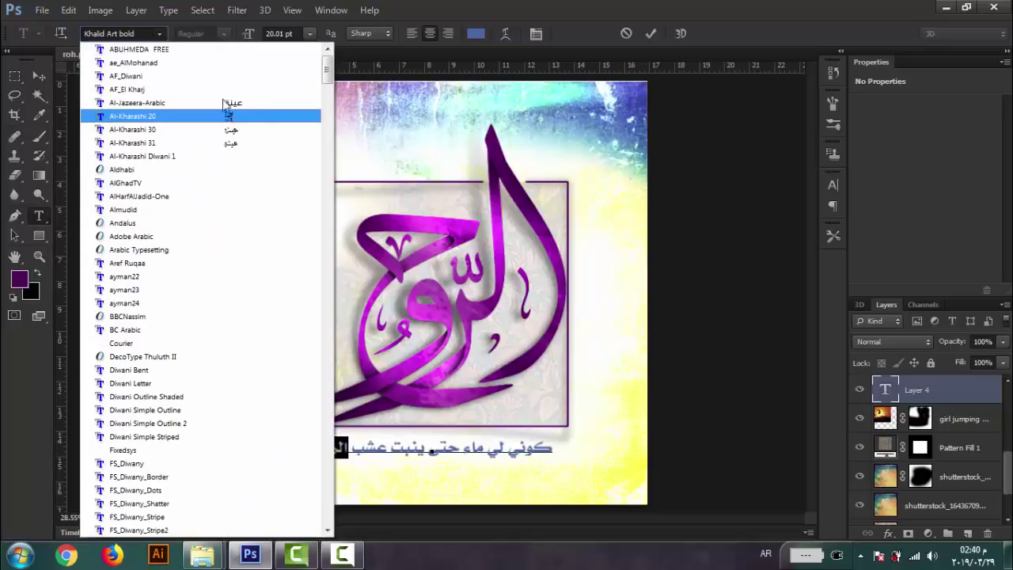
pyautogui.click(219, 51)
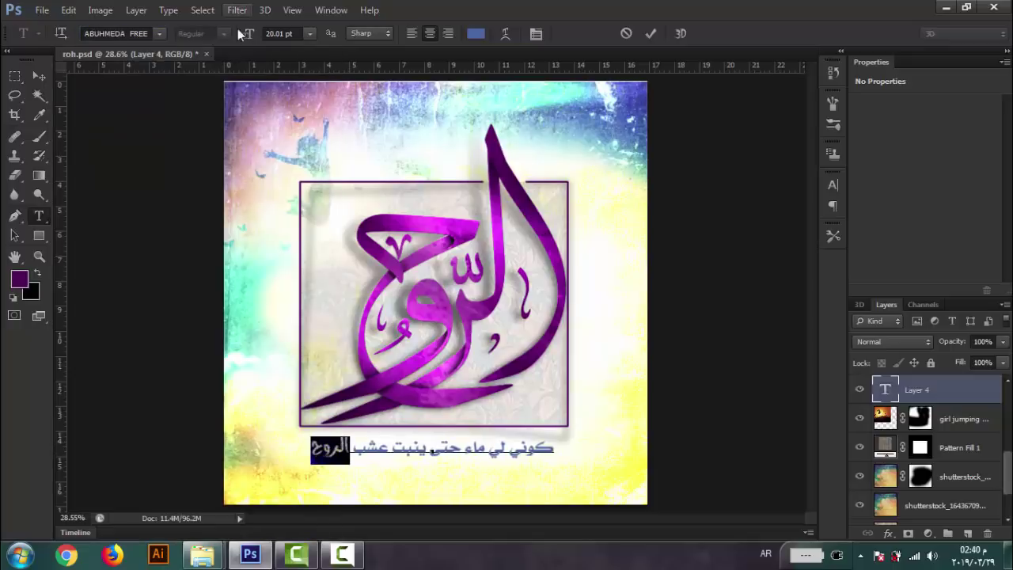
pyautogui.moveTo(244, 37); pyautogui.dragTo(251, 40)
# Color the word الروح purple (#932f99) and move the text line slightly down from the frame.
pyautogui.click(473, 37)
pyautogui.click(752, 276)
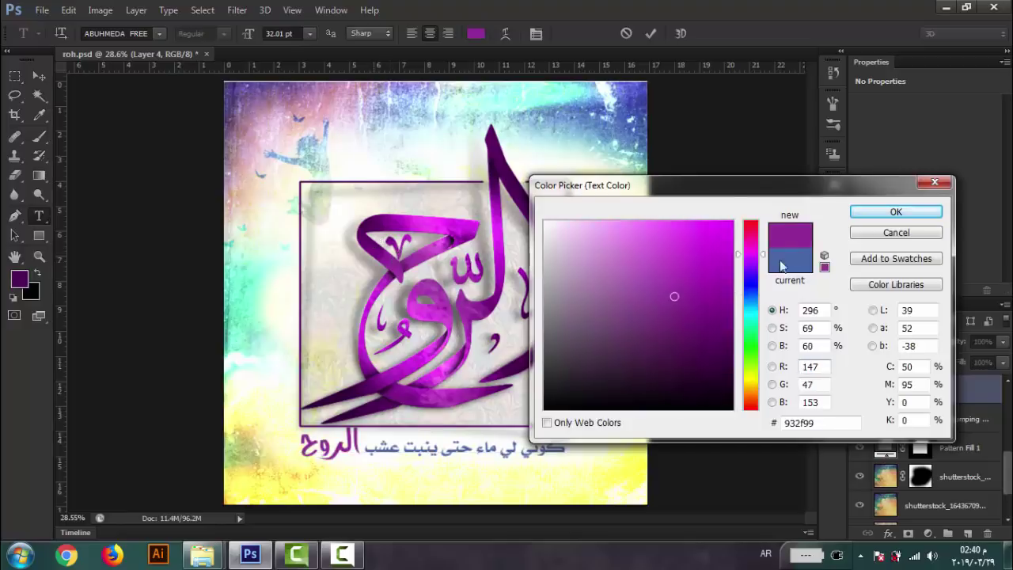
pyautogui.click(862, 210)
pyautogui.click(38, 76)
pyautogui.moveTo(467, 463)
pyautogui.mouseDown()
pyautogui.moveTo(467, 443)
pyautogui.moveTo(463, 473)
pyautogui.mouseUp()
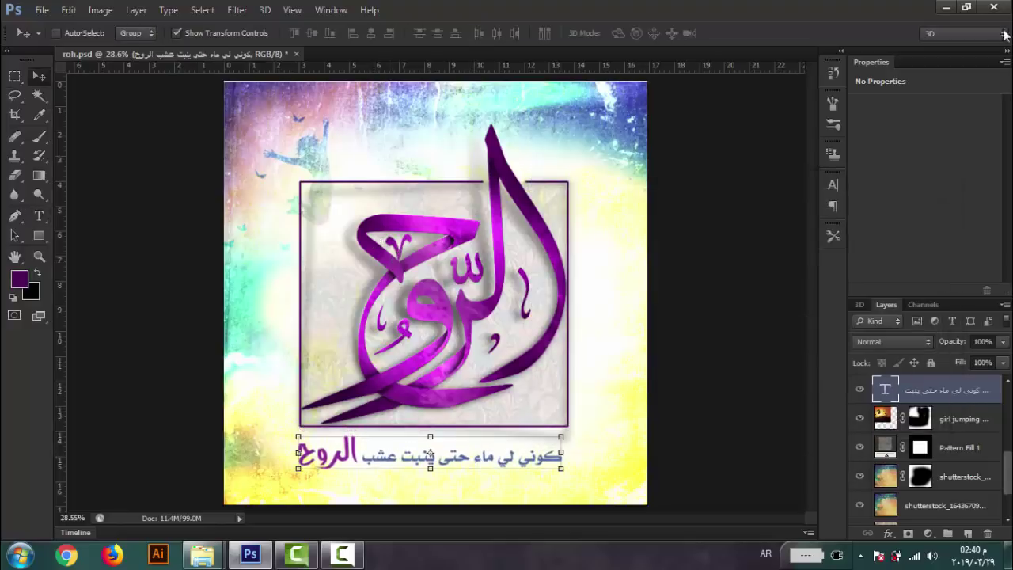
# Add a Color Lookup adjustment layer above the text with the 2Strip.look 3DLUT file.
pyautogui.click(929, 532)
pyautogui.click(905, 369)
pyautogui.click(956, 107)
pyautogui.click(941, 126)
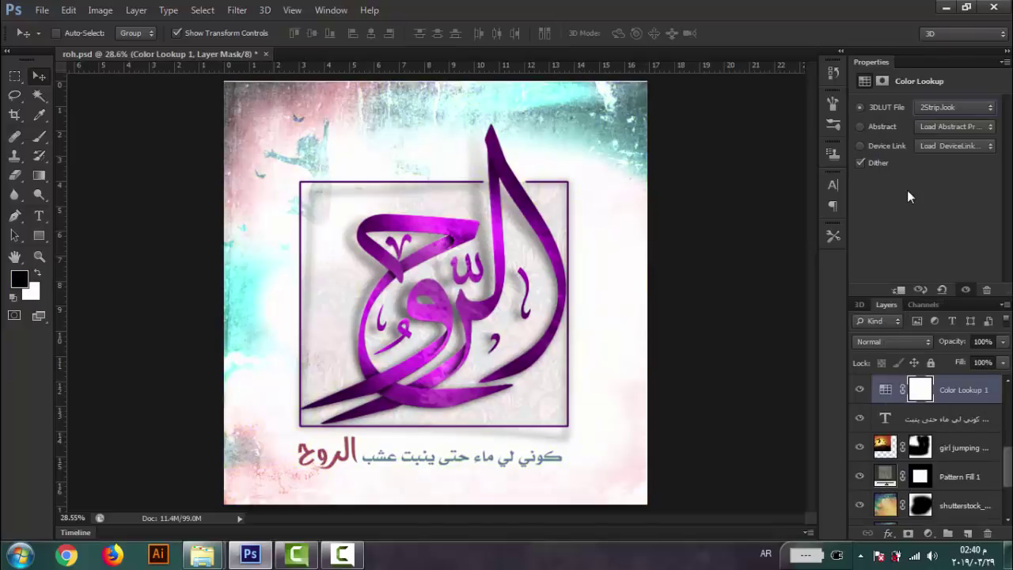
# Try the 3DLUT presets around Crisp_Winter.look and choose TensionGreen.3DL for the Color Lookup layer.
pyautogui.press('Down')
pyautogui.press('Down')
pyautogui.press('Down')
pyautogui.press('Down')
pyautogui.press('Down')
pyautogui.press('Down')
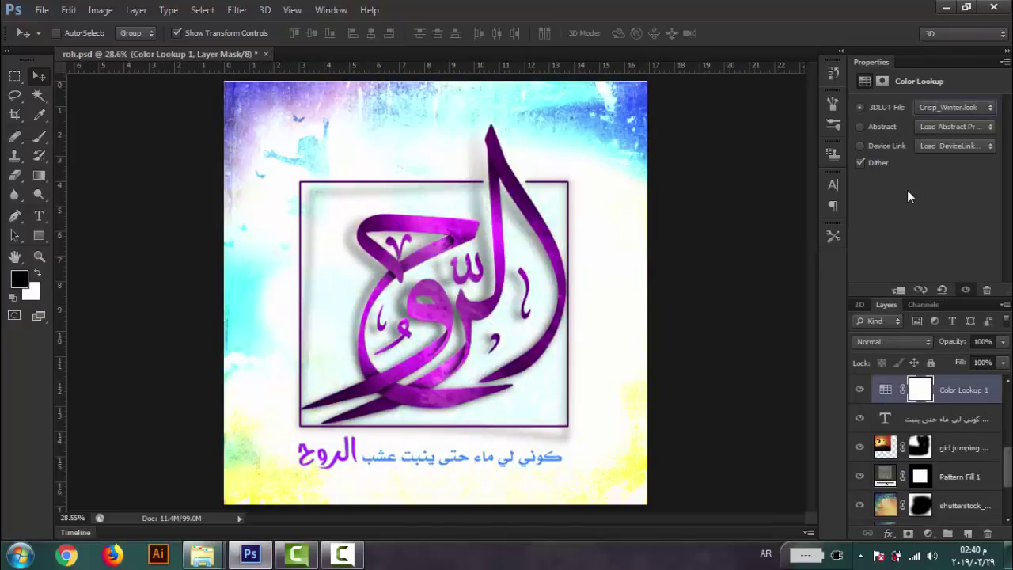
pyautogui.press('Up')
pyautogui.press('Down')
pyautogui.press('Down')
pyautogui.press('Down')
pyautogui.press('Up')
pyautogui.click(956, 107)
pyautogui.click(939, 407)
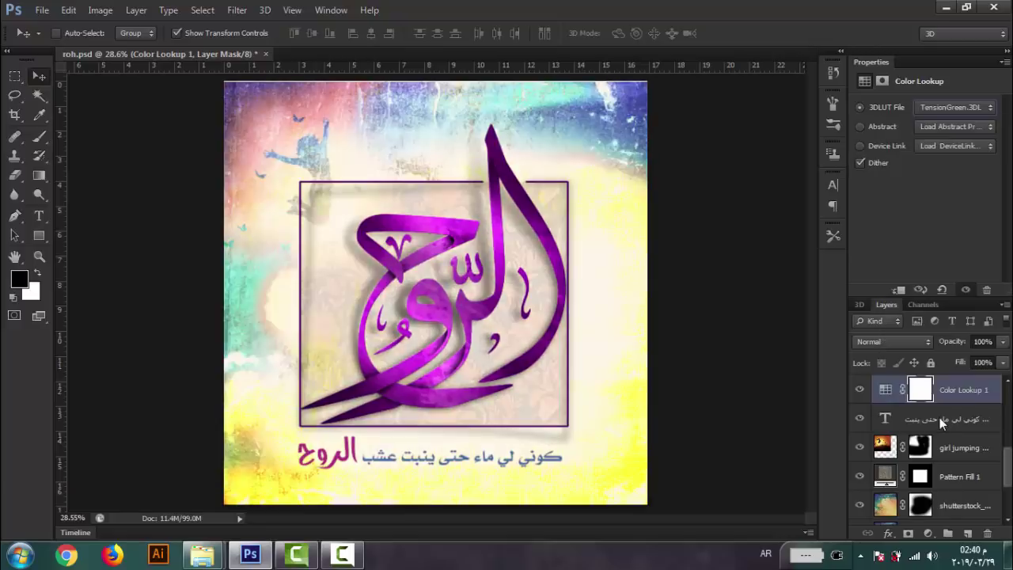
# Try the 3DLUT presets listed before TensionGreen.3DL, going back through LateSunset.3DL to EdgyAmber.3DL.
pyautogui.press('Up')
pyautogui.press('Up')
pyautogui.press('Up')
pyautogui.press('Up')
pyautogui.press('Up')
pyautogui.press('Up')
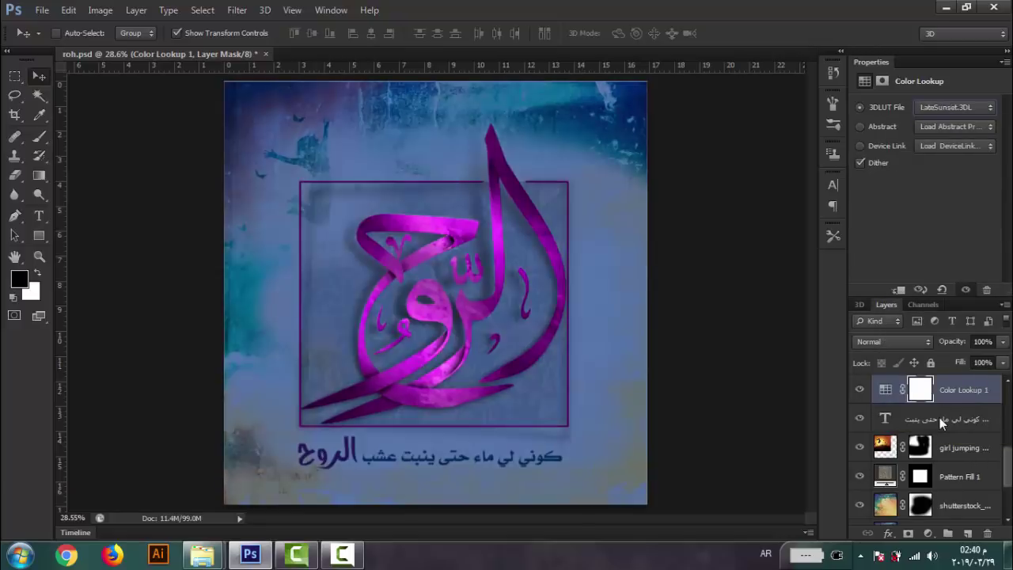
pyautogui.press('Up')
pyautogui.press('Up')
pyautogui.press('Up')
pyautogui.press('Up')
pyautogui.press('Up')
pyautogui.press('Up')
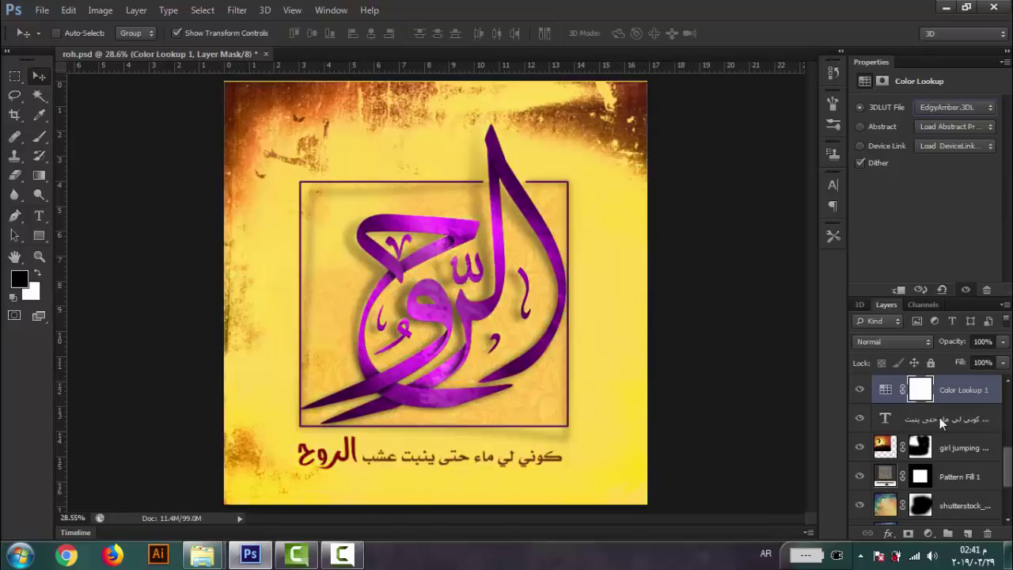
# Paint the Color Lookup layer's mask black over the calligraphy and frame area with the 500 px brush.
pyautogui.click(920, 389)
pyautogui.click(39, 136)
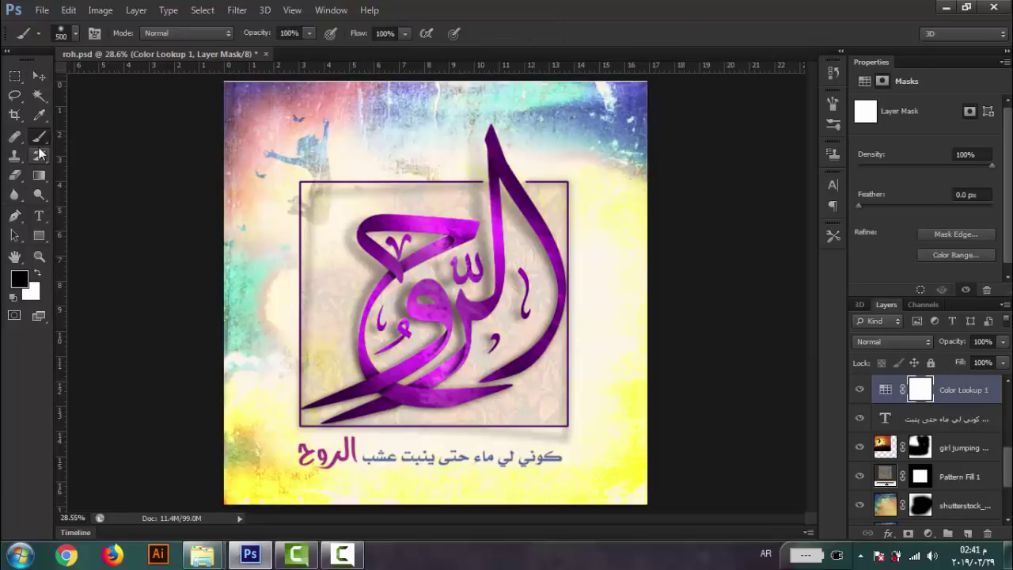
pyautogui.click(927, 533)
pyautogui.click(882, 226)
pyautogui.press('Escape')
# Add a reversed Radial Gradient Fill layer in transparent to black above the Color Lookup layer, scaled to 189%, as a vignette.
pyautogui.click(967, 532)
pyautogui.click(927, 532)
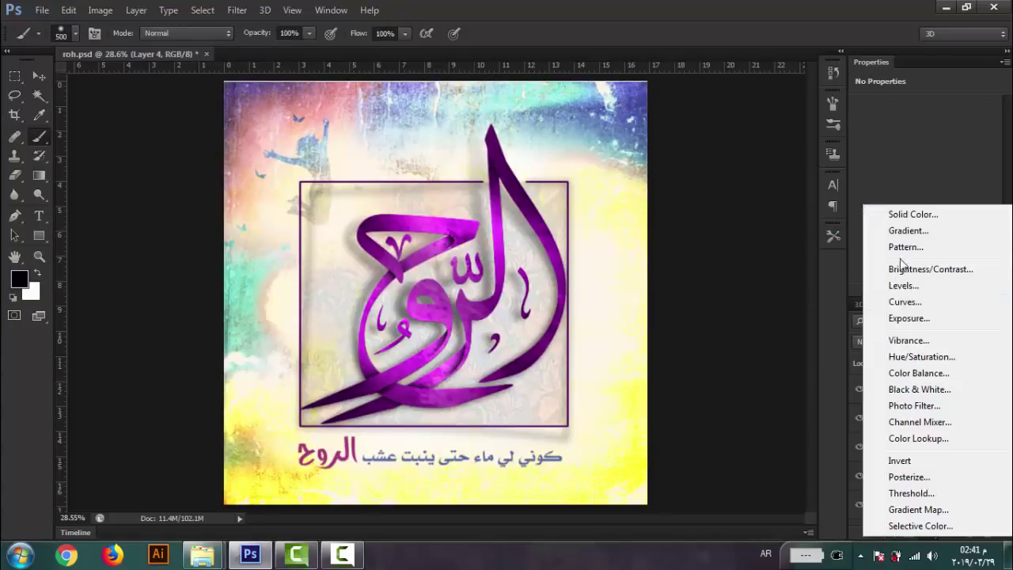
pyautogui.click(882, 229)
pyautogui.click(716, 289)
pyautogui.click(716, 311)
pyautogui.click(692, 365)
pyautogui.moveTo(722, 345); pyautogui.dragTo(731, 370)
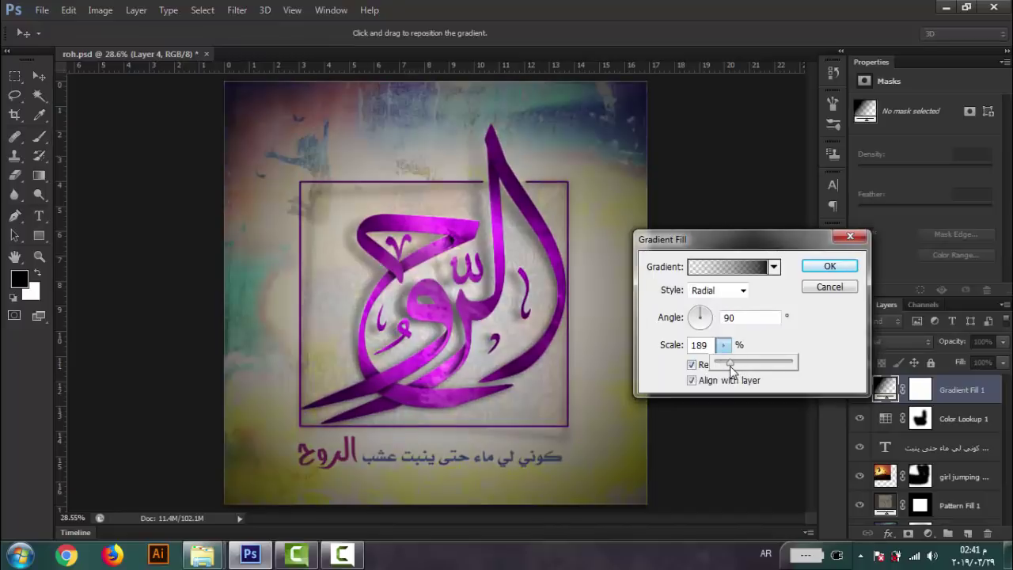
pyautogui.click(830, 267)
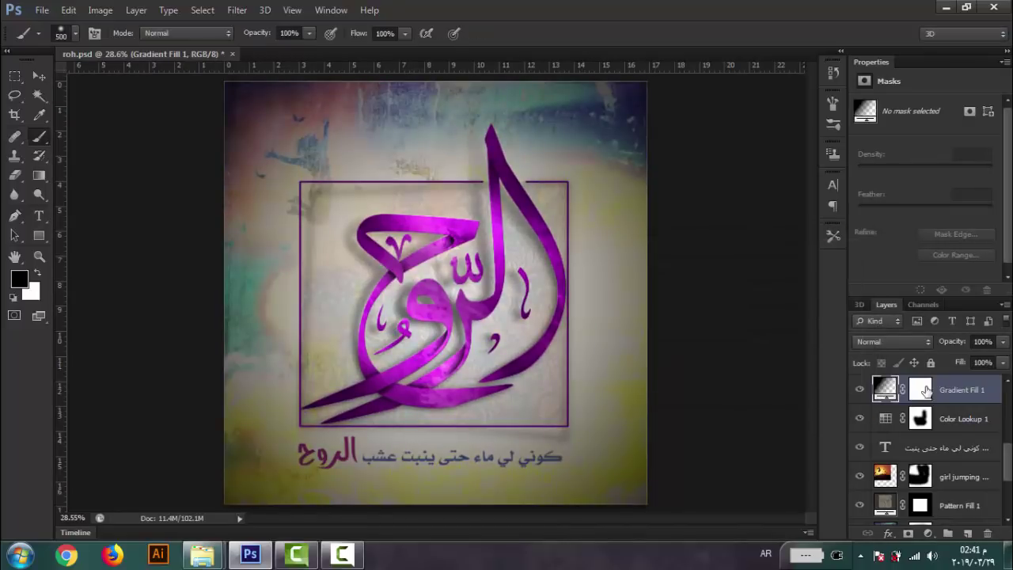
# Enlarge the brush to 900 px and paint the gradient fill's mask black across the artwork's center to brighten it.
pyautogui.press(']')
pyautogui.press(']')
pyautogui.press(']')
pyautogui.moveTo(474, 218)
pyautogui.mouseDown()
pyautogui.moveTo(503, 293)
pyautogui.moveTo(451, 371)
pyautogui.moveTo(327, 344)
pyautogui.moveTo(372, 208)
pyautogui.moveTo(438, 289)
pyautogui.moveTo(470, 290)
pyautogui.moveTo(392, 356)
pyautogui.moveTo(521, 343)
pyautogui.moveTo(506, 212)
pyautogui.moveTo(483, 269)
pyautogui.mouseUp()
pyautogui.click(369, 399)
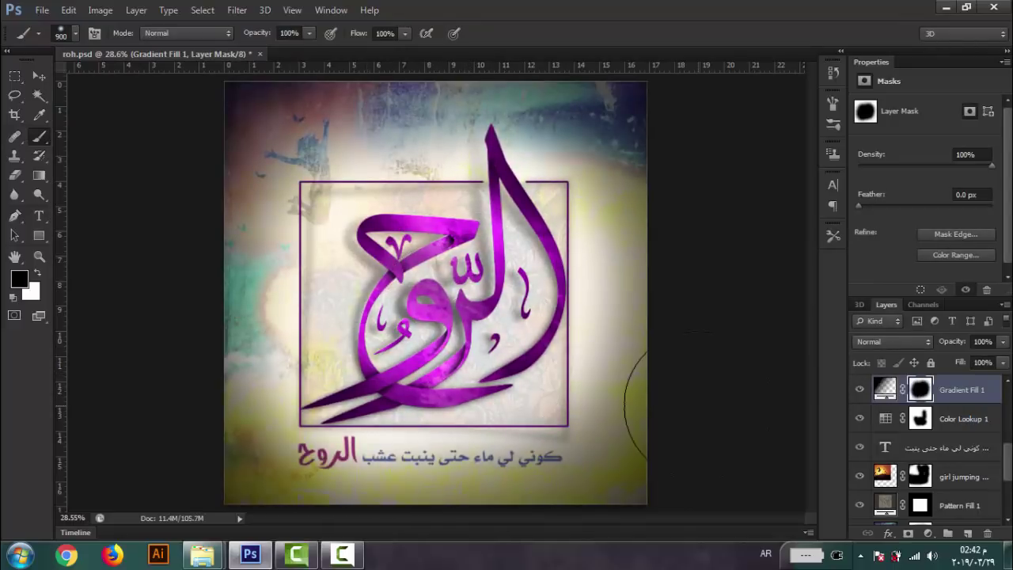
pyautogui.moveTo(455, 363); pyautogui.dragTo(471, 415)
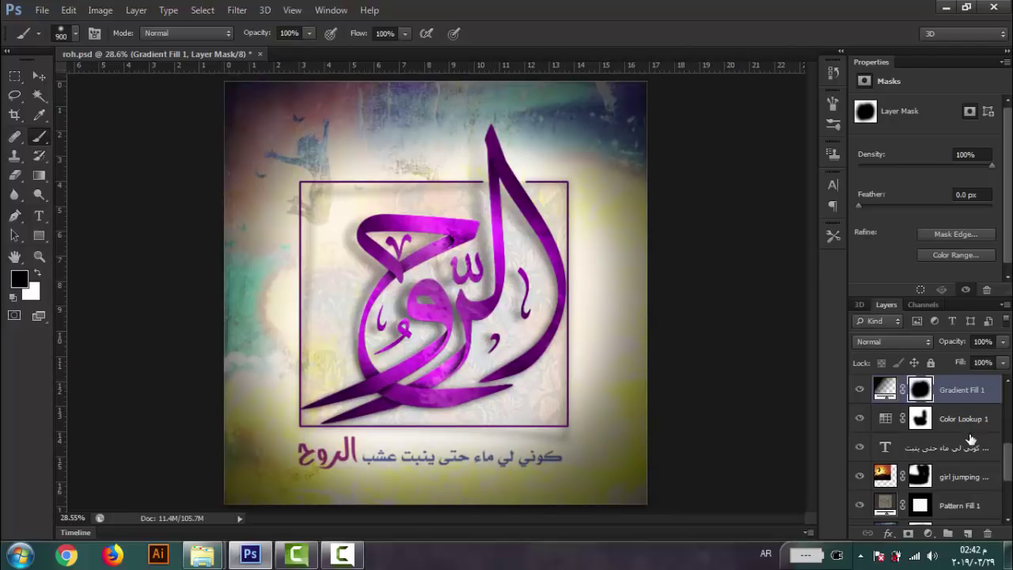